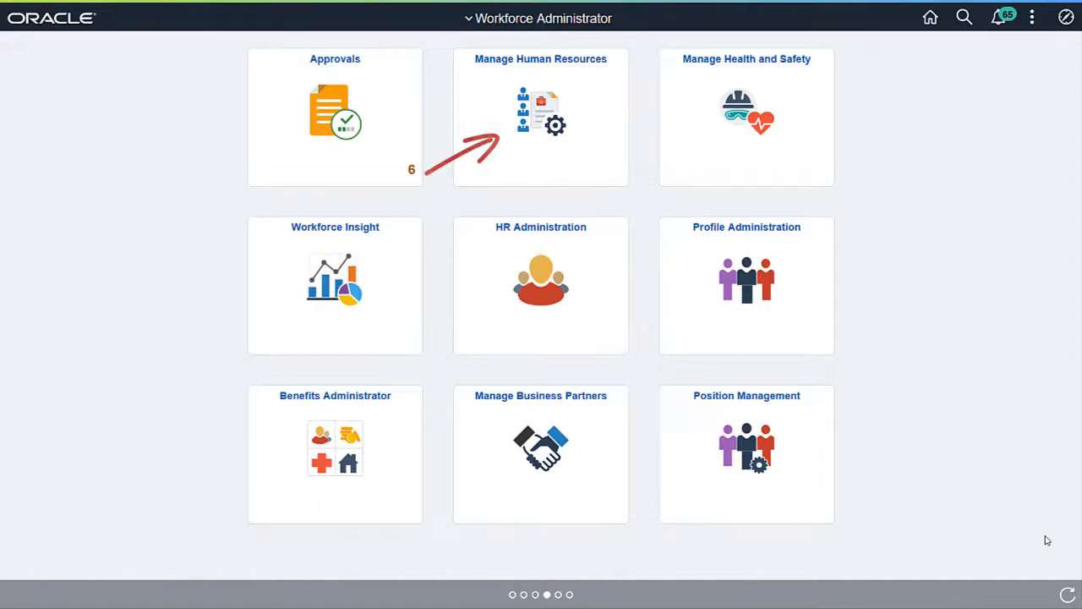
Step: Open the Manage Job employee search from Manage Human Resources
left_click(600, 175)
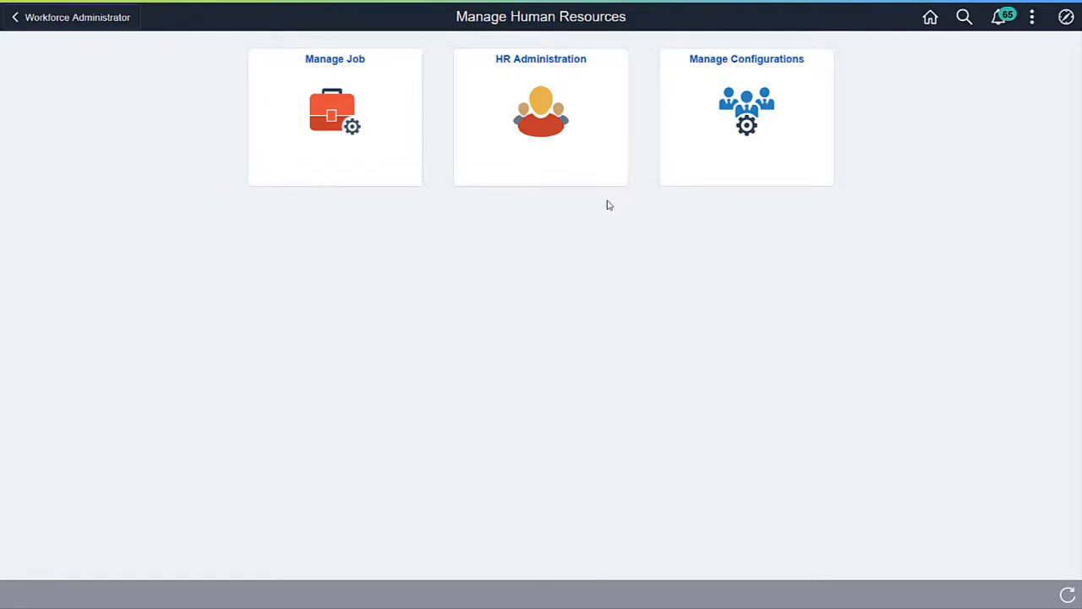
left_click(410, 181)
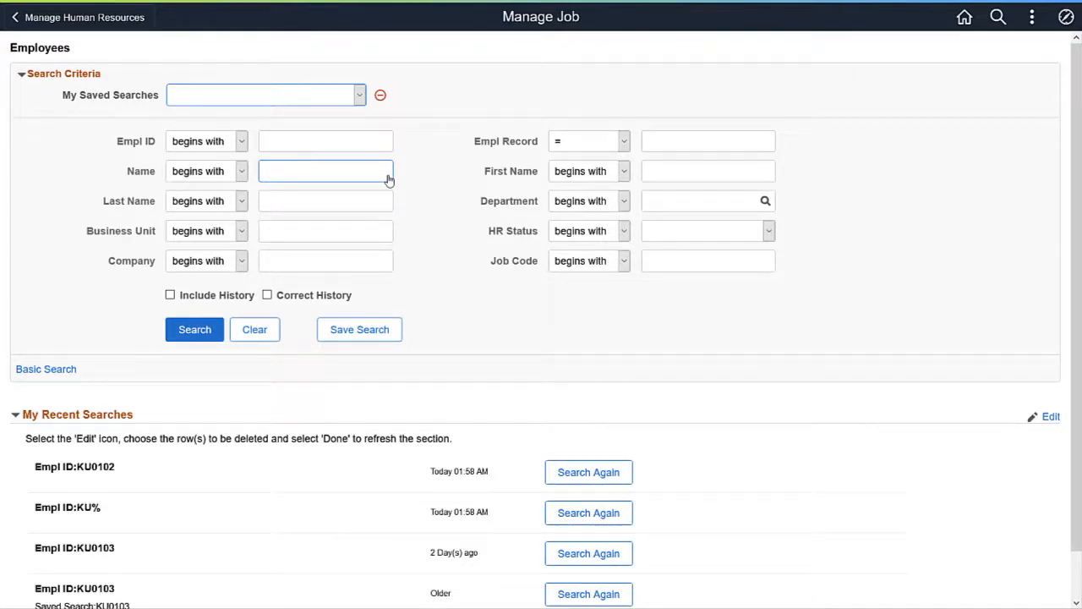
Step: Open the Manage Job search configuration in Manage Configurations and examine which fields are included in the search criteria and results
left_click(85, 24)
left_click(723, 170)
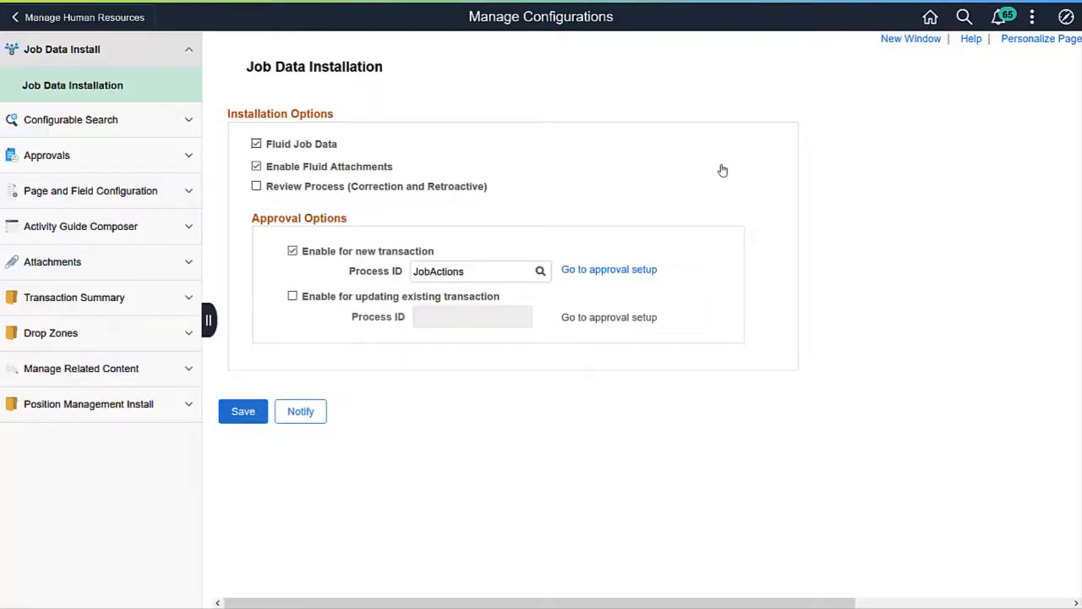
left_click(140, 122)
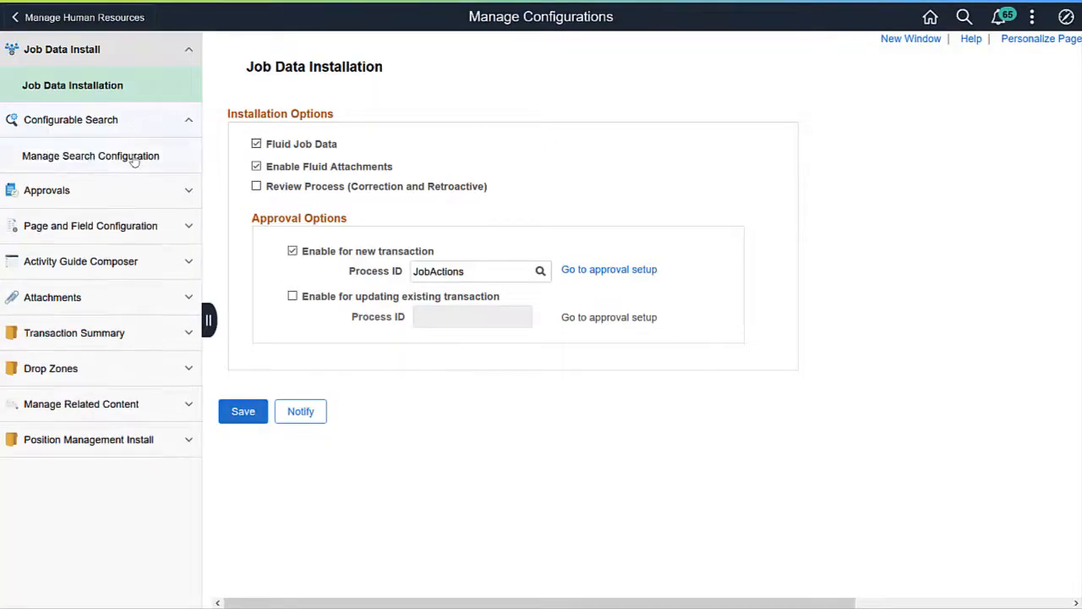
left_click(131, 157)
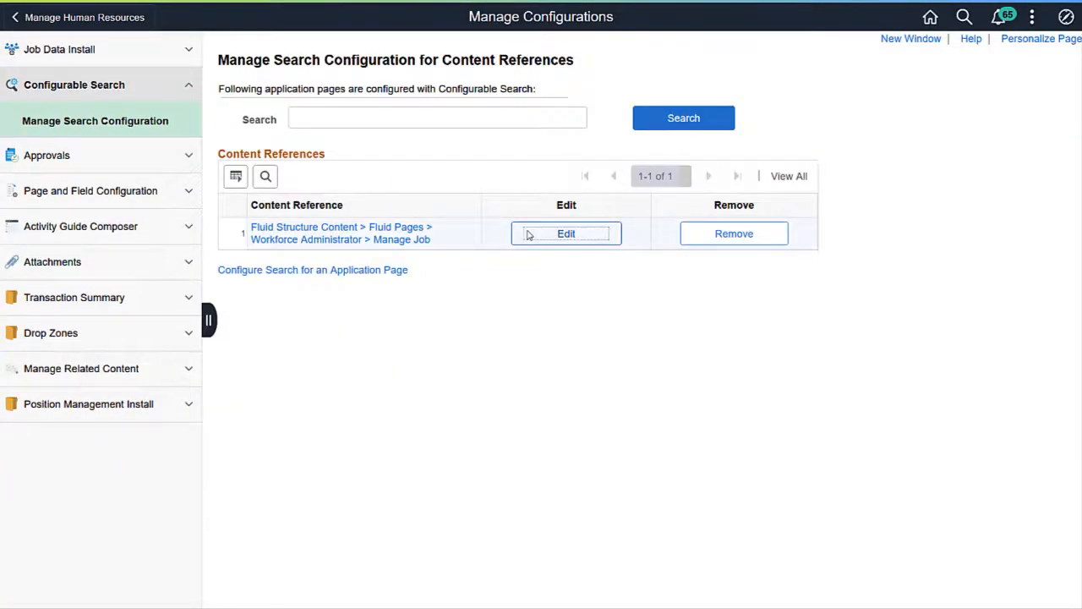
left_click(529, 235)
left_click(310, 64)
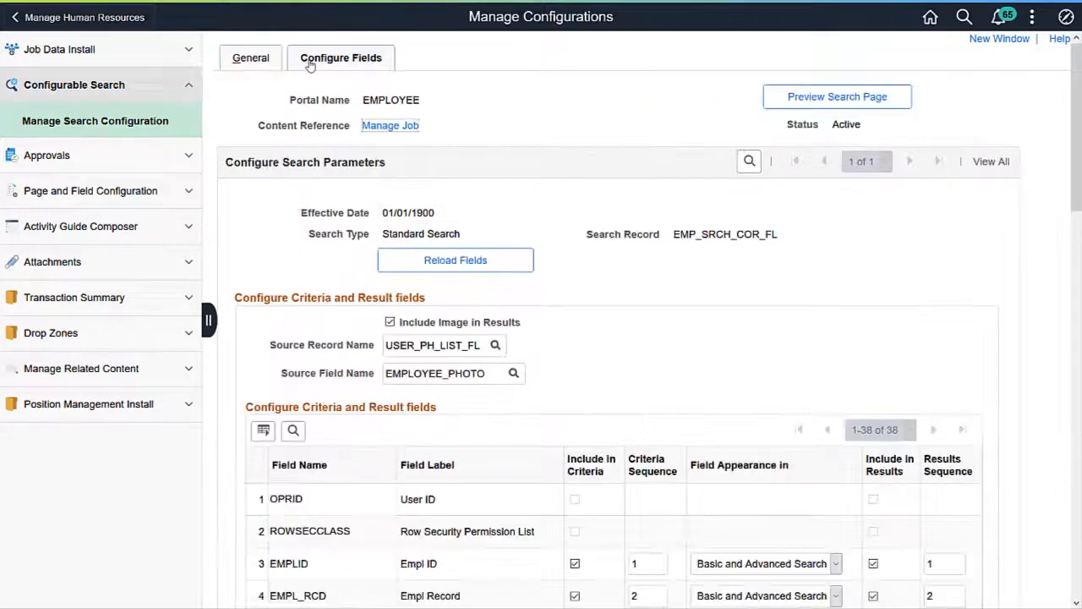
scroll(1077, 207, "down", 4)
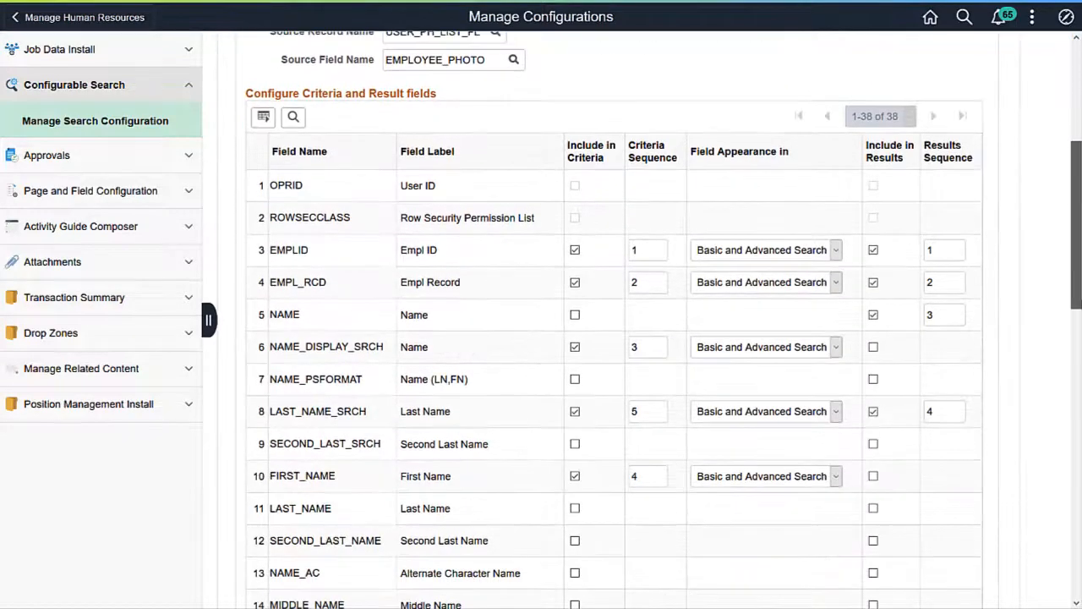
scroll(664, 318, "down", 1)
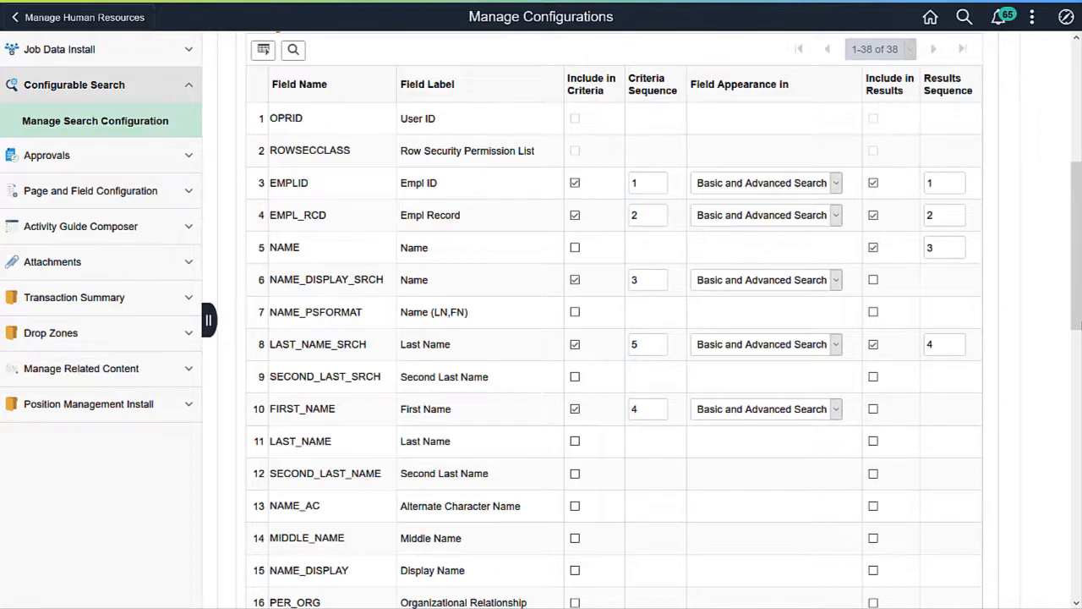
Step: Return to Manage Job and search for employees whose Empl ID begins with KU%
left_click(118, 25)
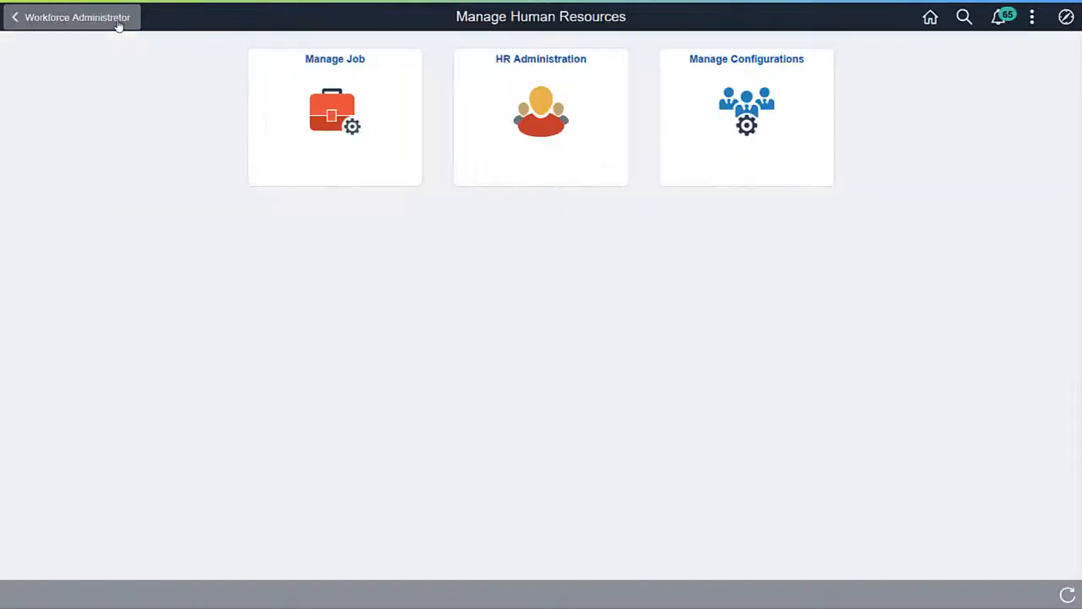
left_click(283, 155)
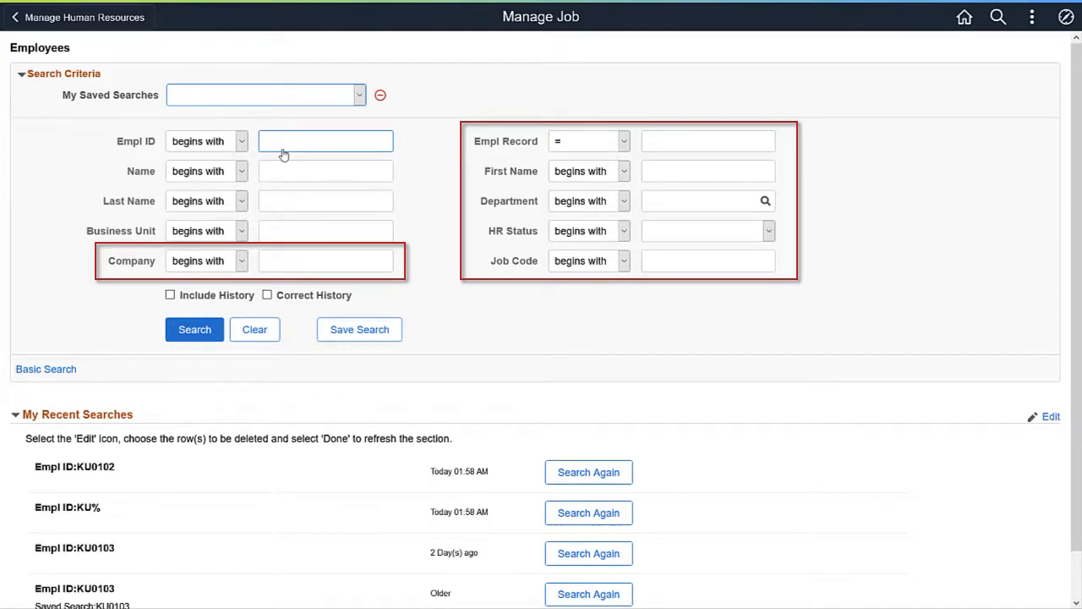
type("KU%")
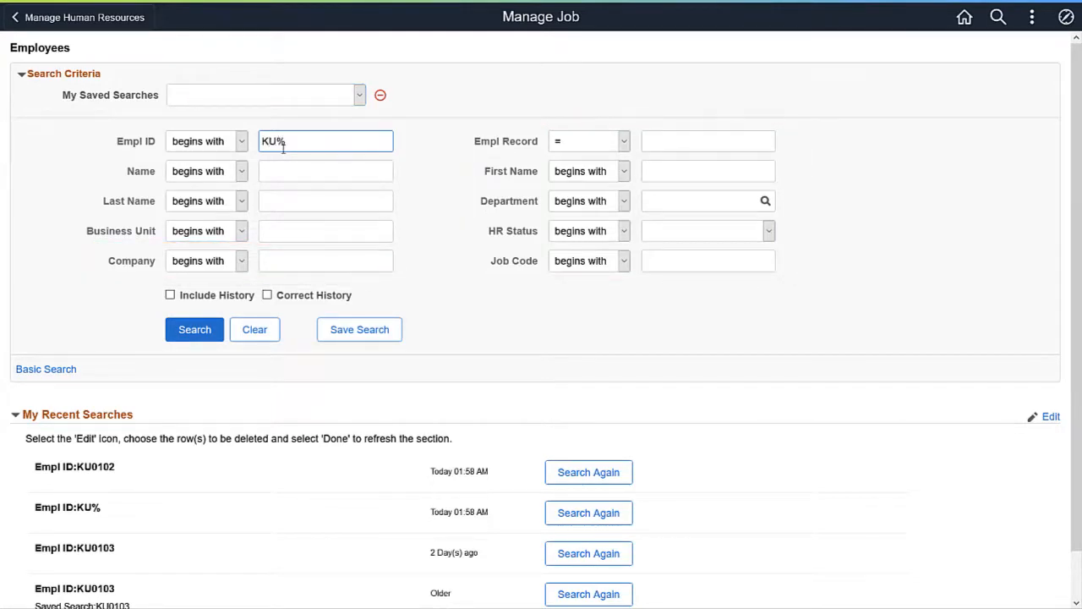
left_click(194, 330)
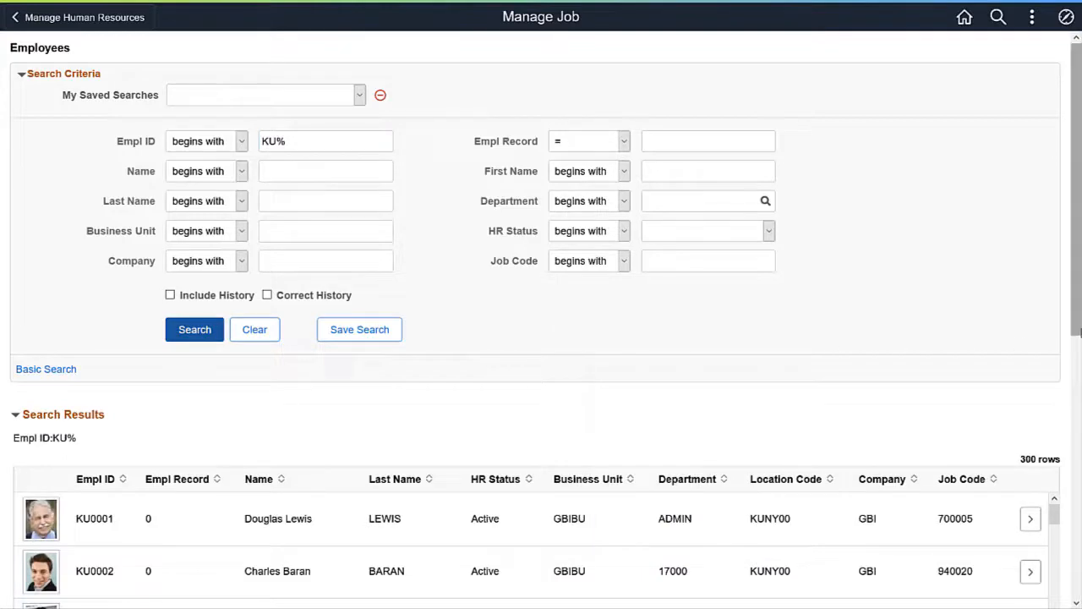
scroll(1079, 333, "down", 1)
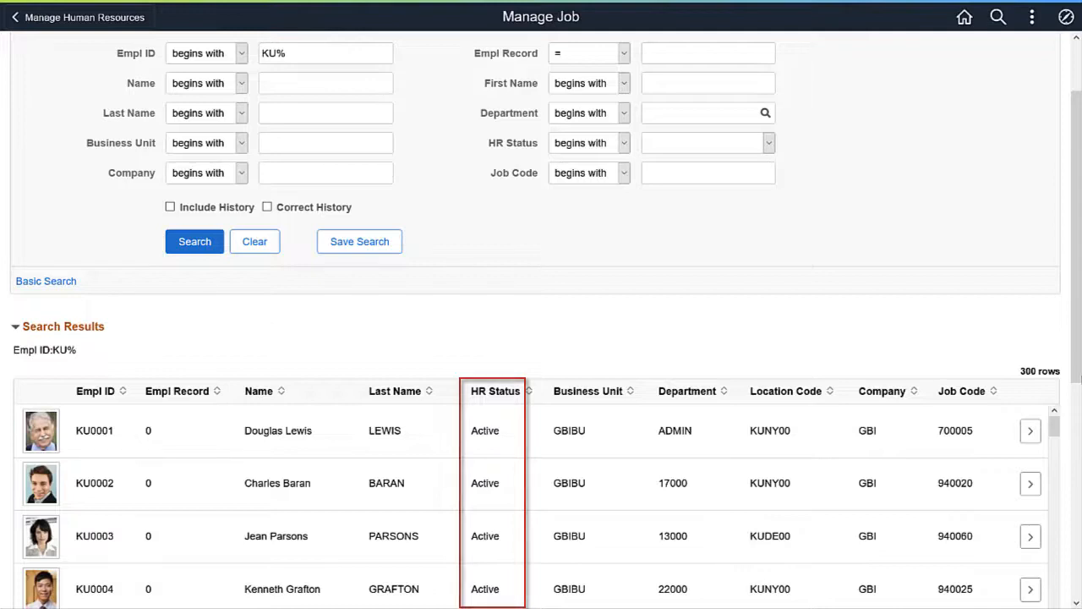
Step: Search by the employee's full Empl ID with Correct History enabled to open their job actions summary
left_click(321, 52)
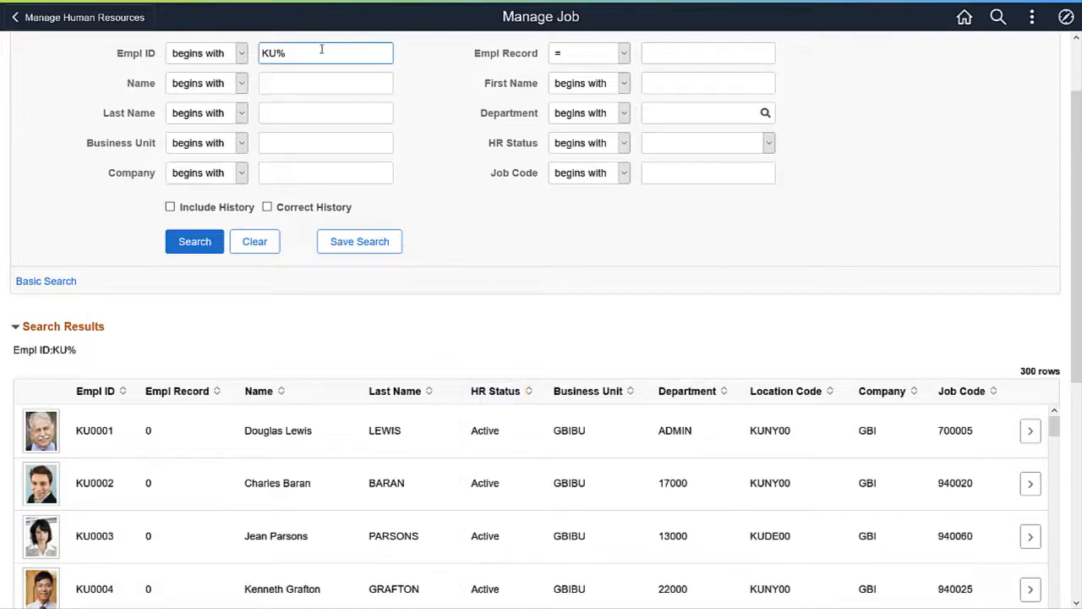
key("BackSpace")
type("0102")
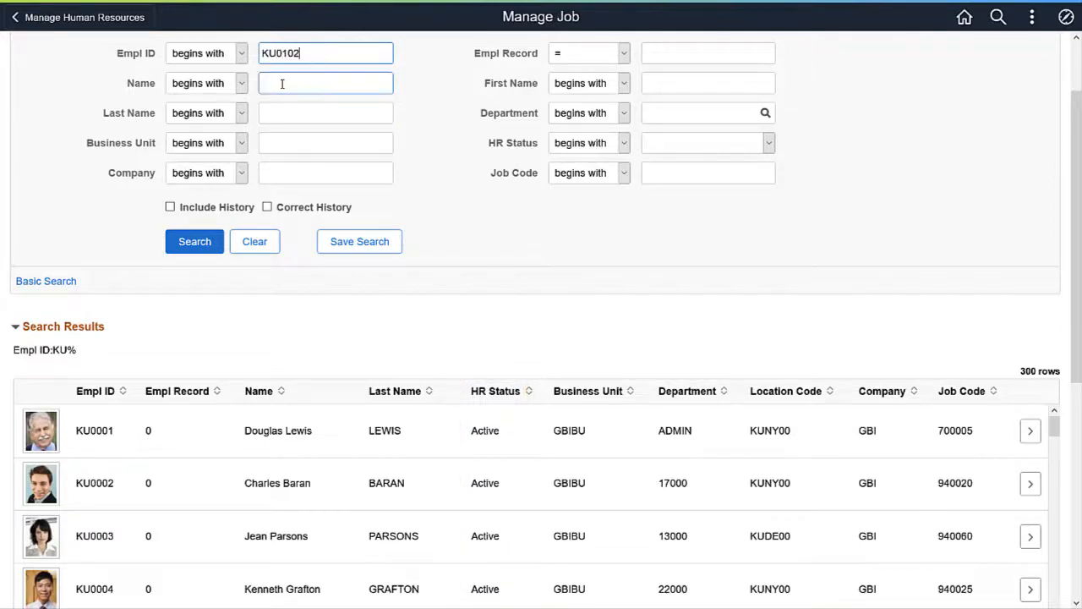
left_click(267, 207)
left_click(203, 243)
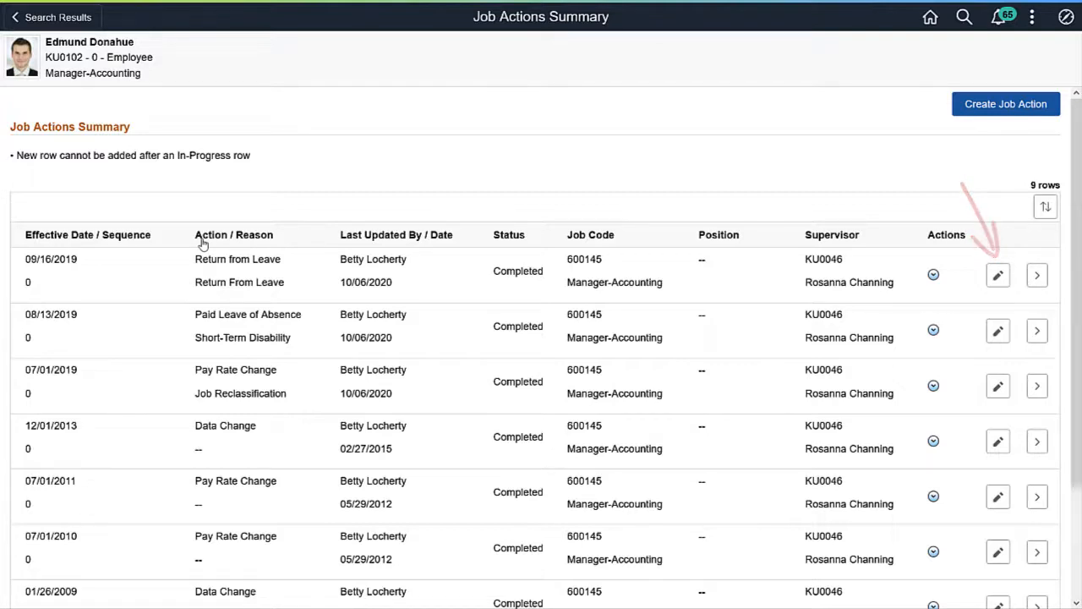
Step: View the details of the 09/16/2019 Return from Leave row, then check which related actions that row offers
left_click(1037, 276)
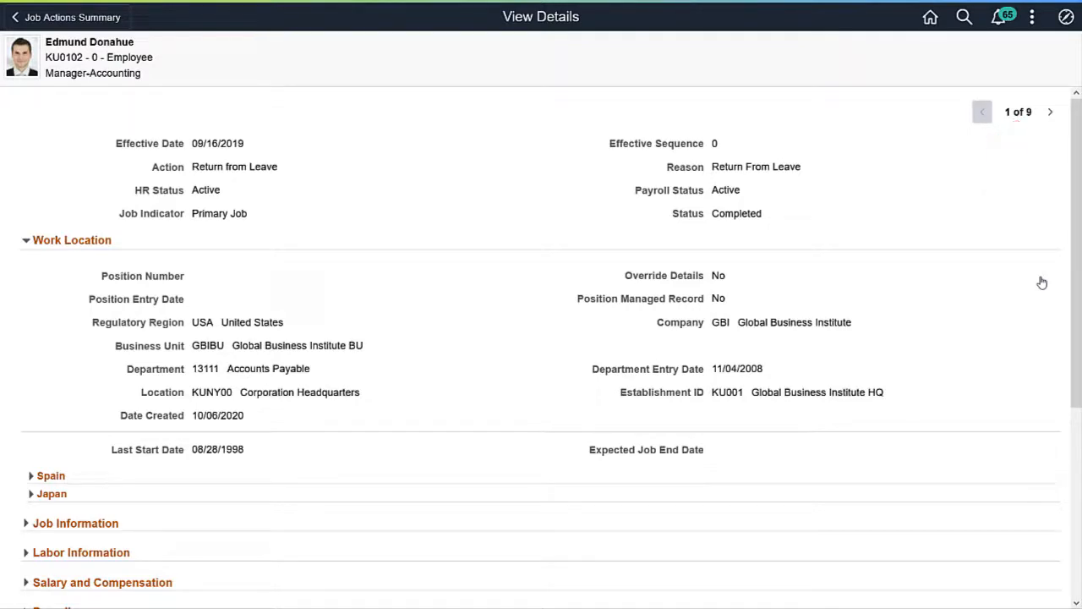
left_click(37, 23)
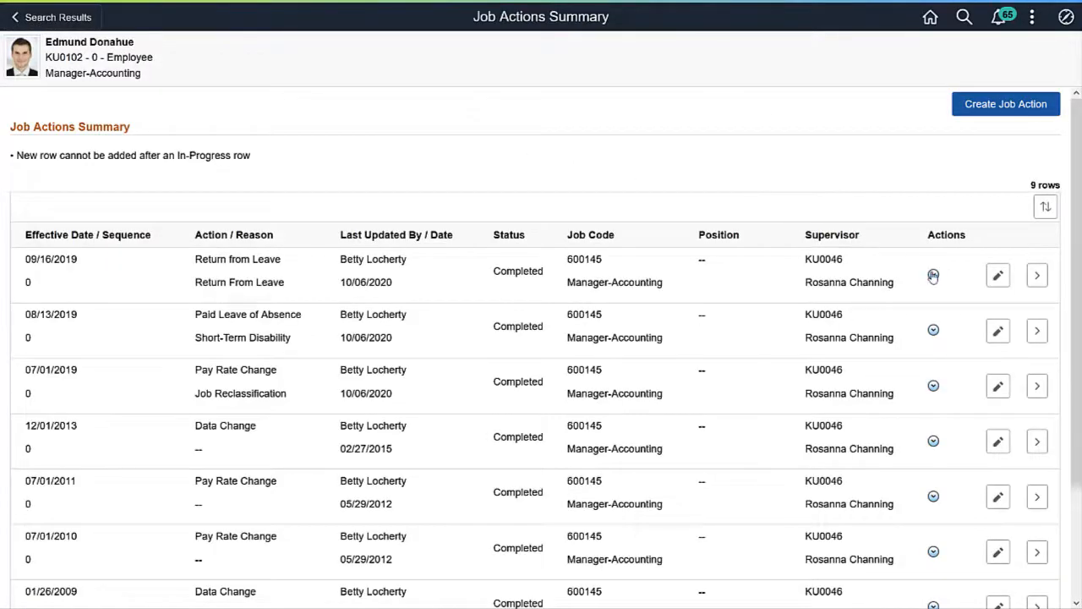
left_click(933, 274)
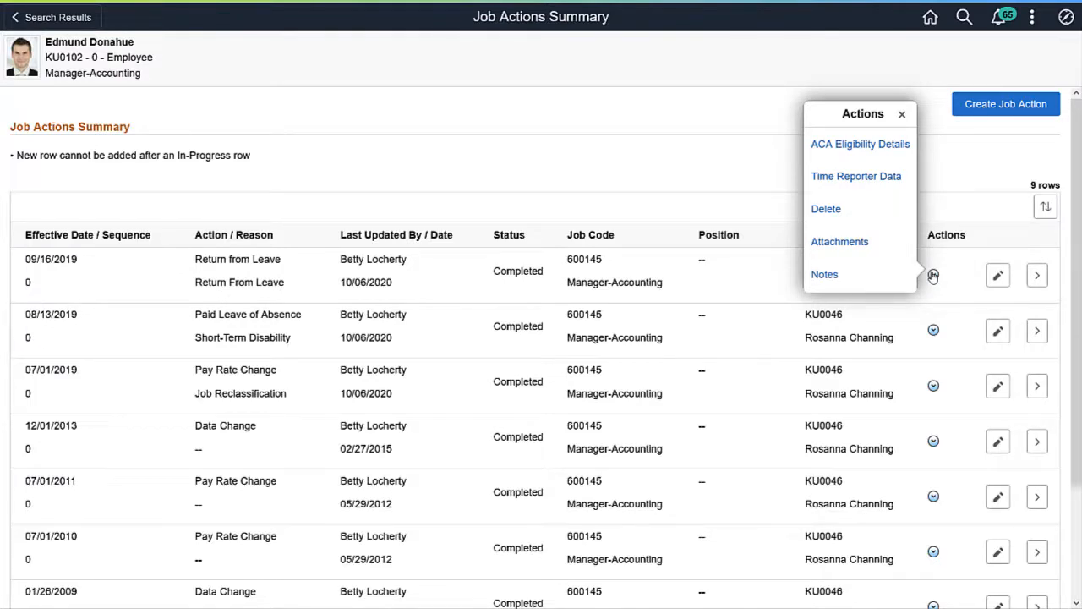
left_click(933, 275)
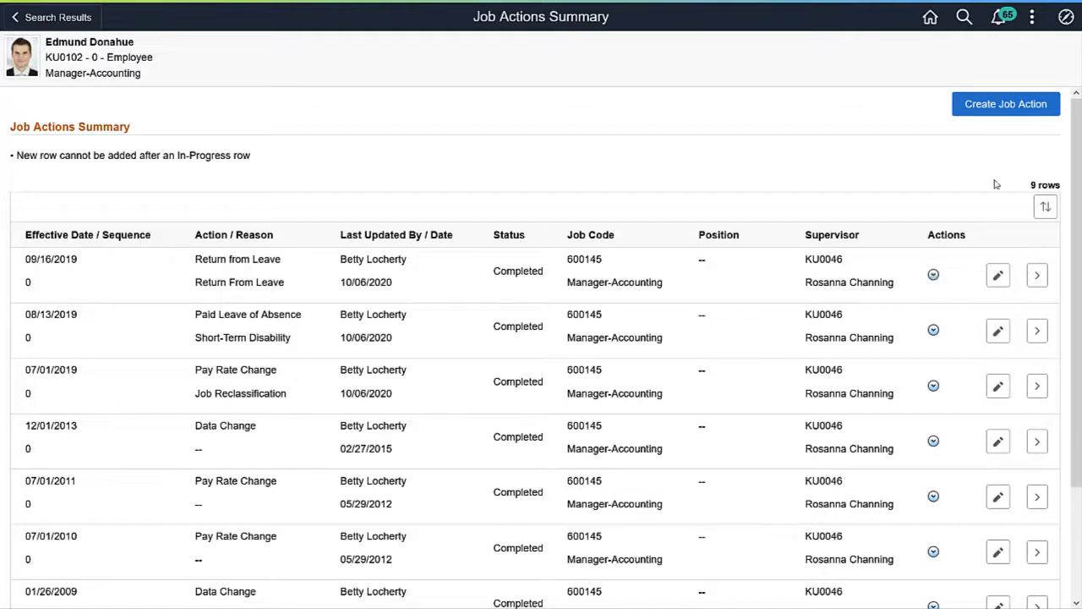
Step: Create a job action effective 11/06/2020 with action PRO (Promotion) and reason OPR (Outstanding Performance)
left_click(1021, 114)
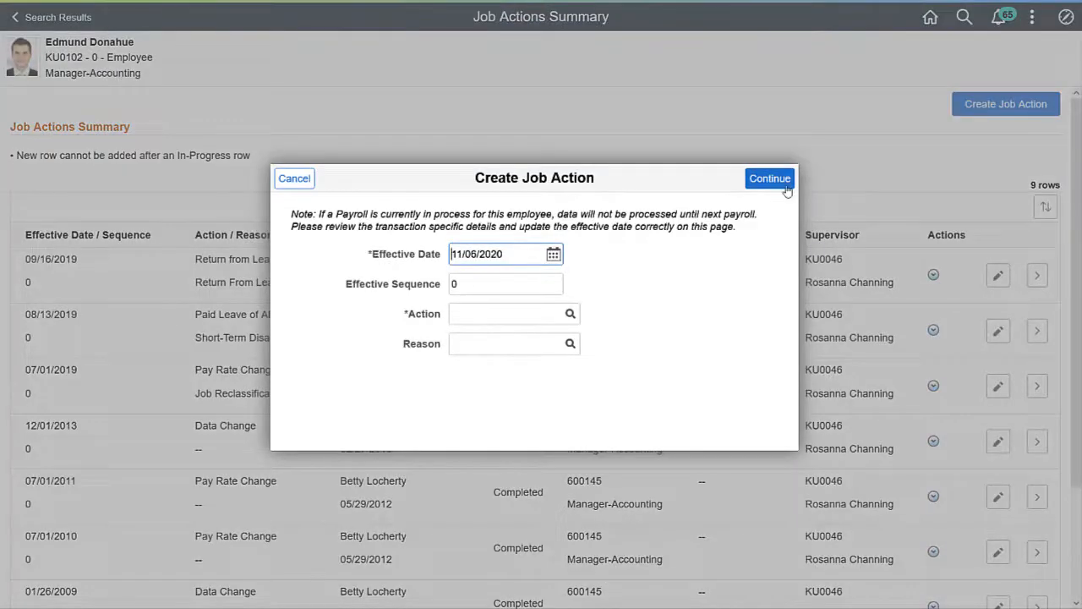
left_click(519, 313)
type("PRO")
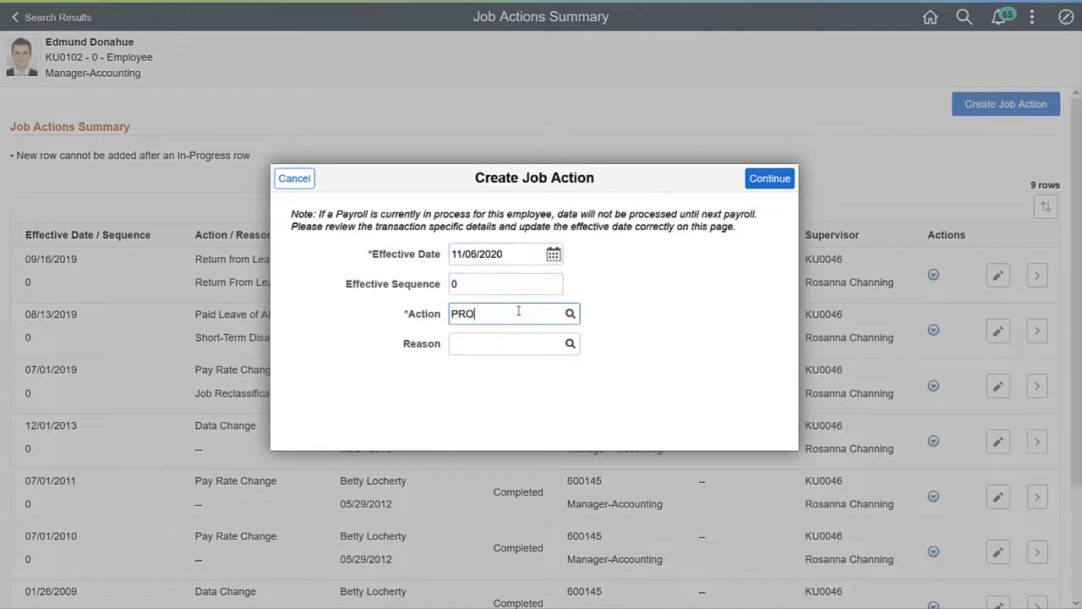
left_click(471, 344)
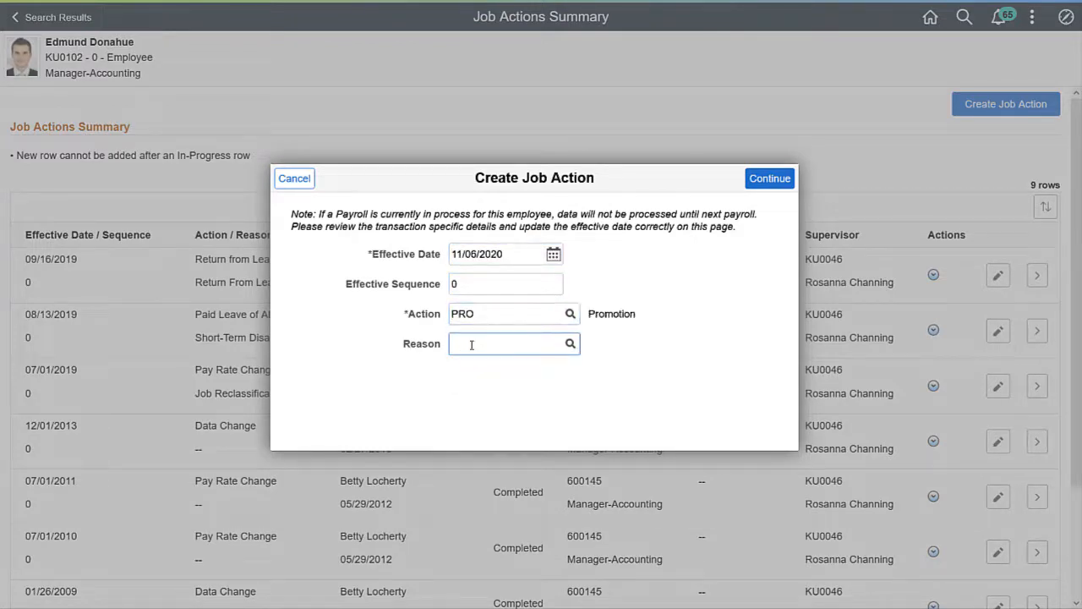
type("OPR")
left_click(766, 181)
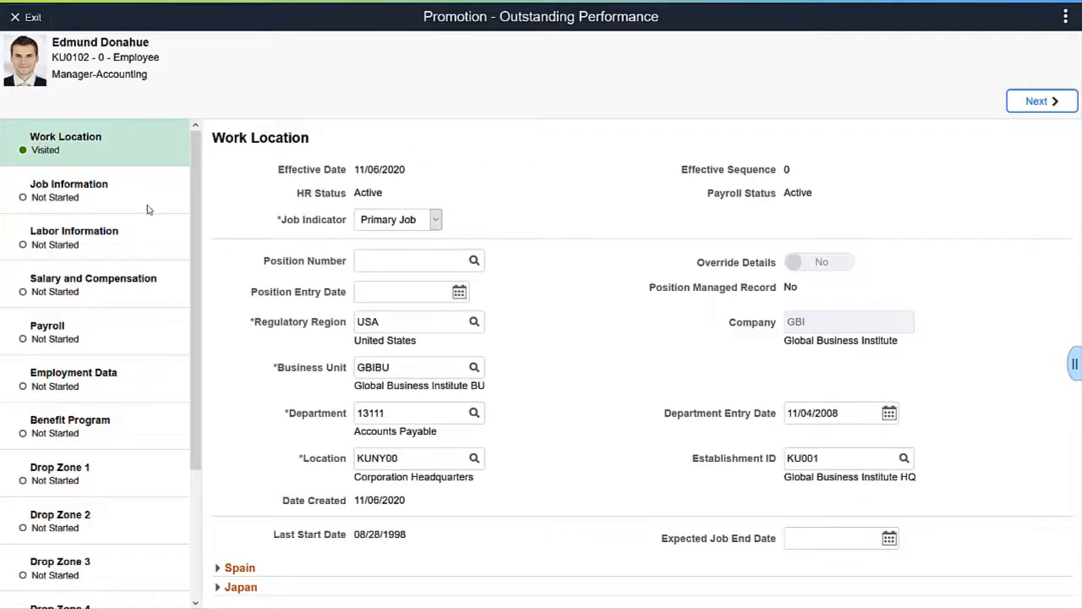
Step: Set the NAANNL pay component's compensation rate to 34,000 in Salary and Compensation and calculate the compensation
left_click(83, 284)
scroll(1078, 319, "down", 3)
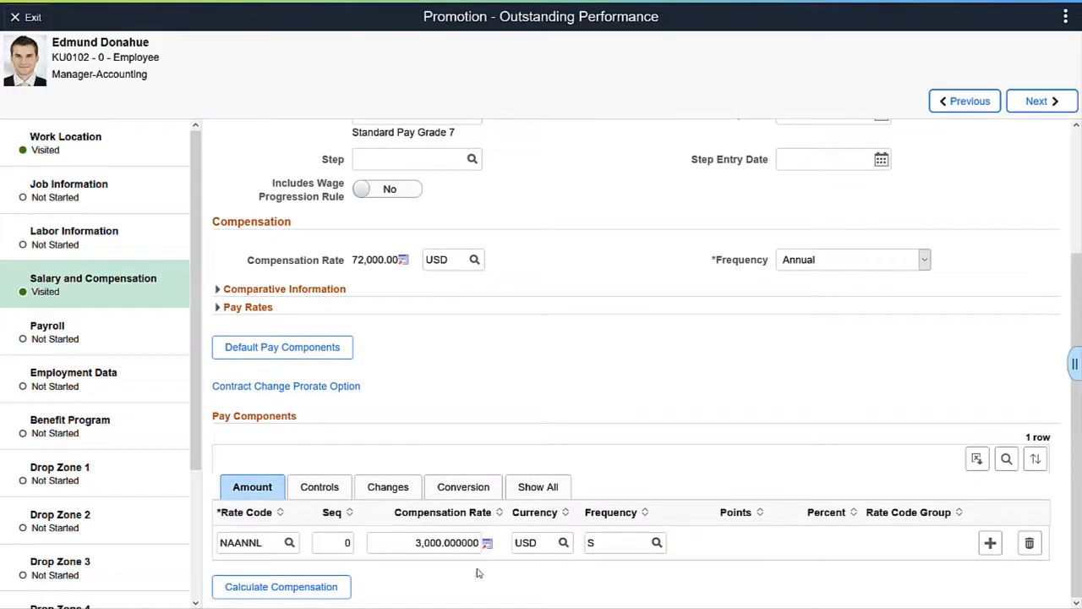
left_click(420, 542)
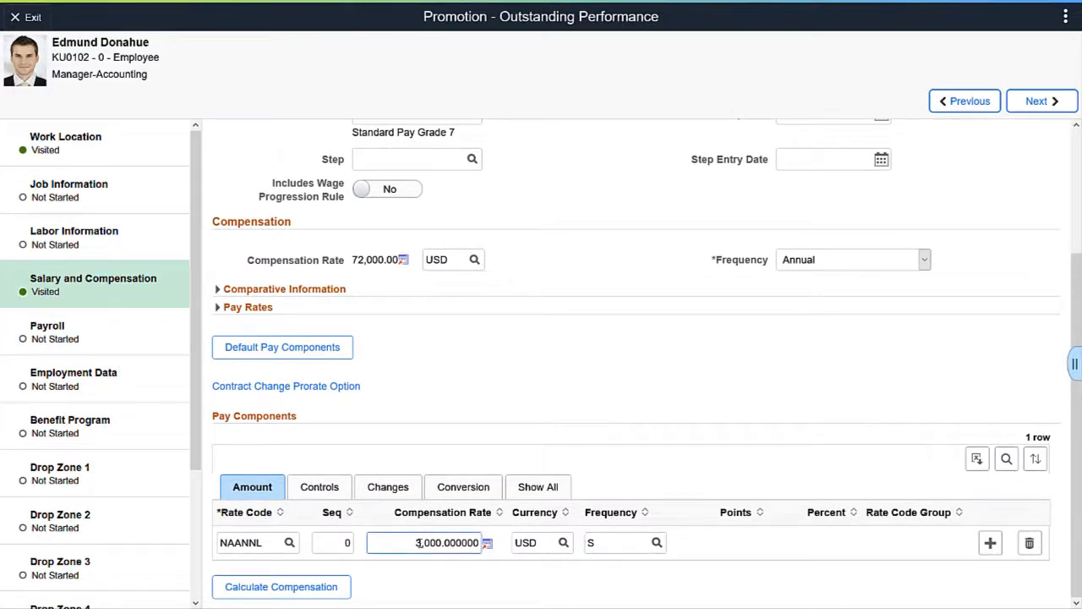
type("4")
left_click(247, 591)
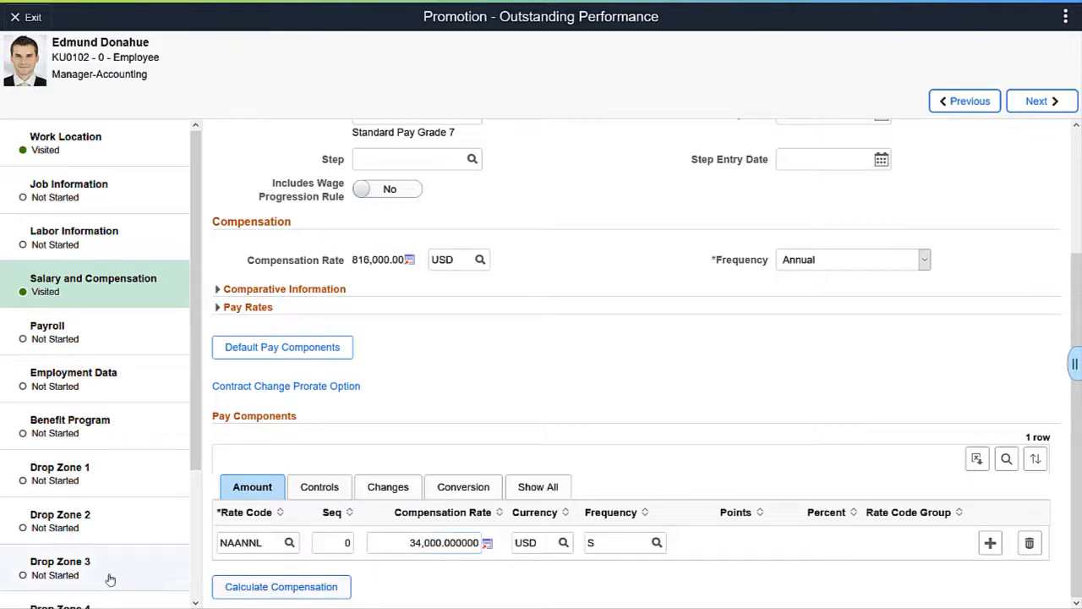
Step: Look at the Drop Zone 1 page, then attach the employee's recommendation Word document from the desktop to the promotion
left_click(71, 480)
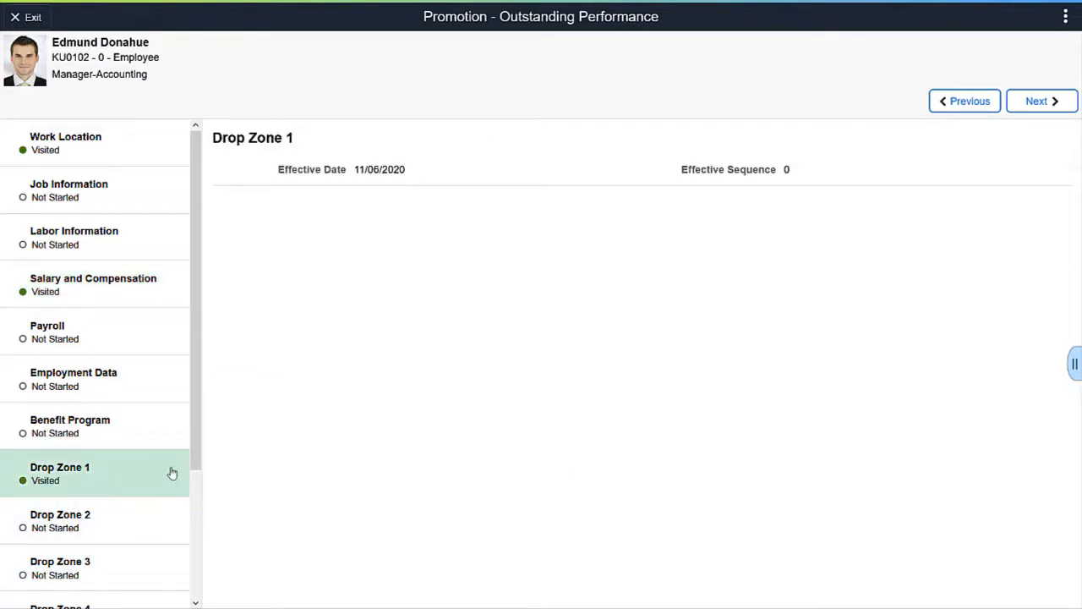
left_click_drag(200, 466, 210, 601)
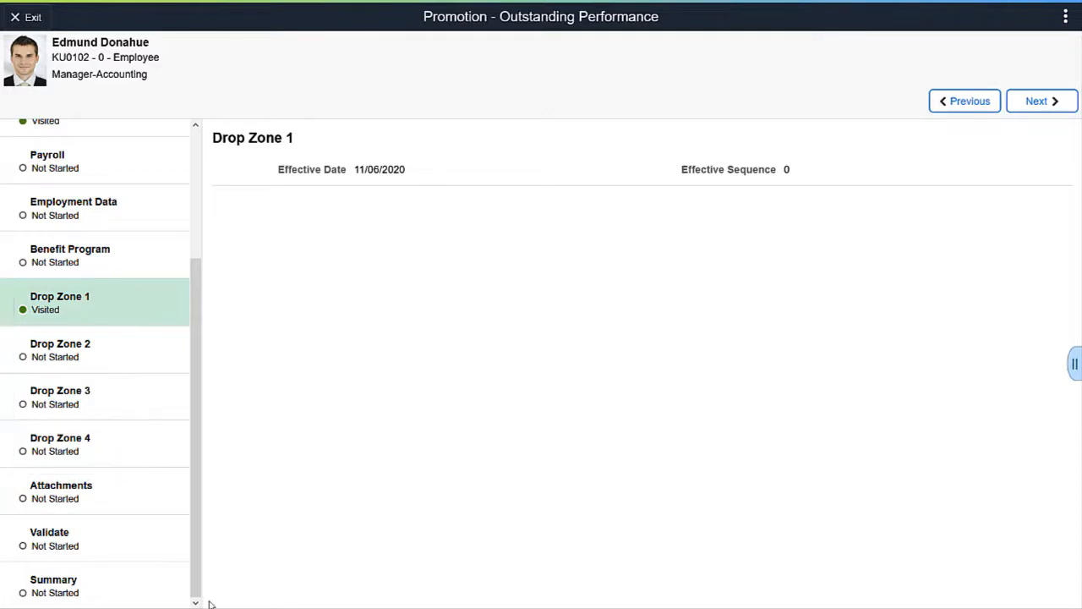
left_click(115, 504)
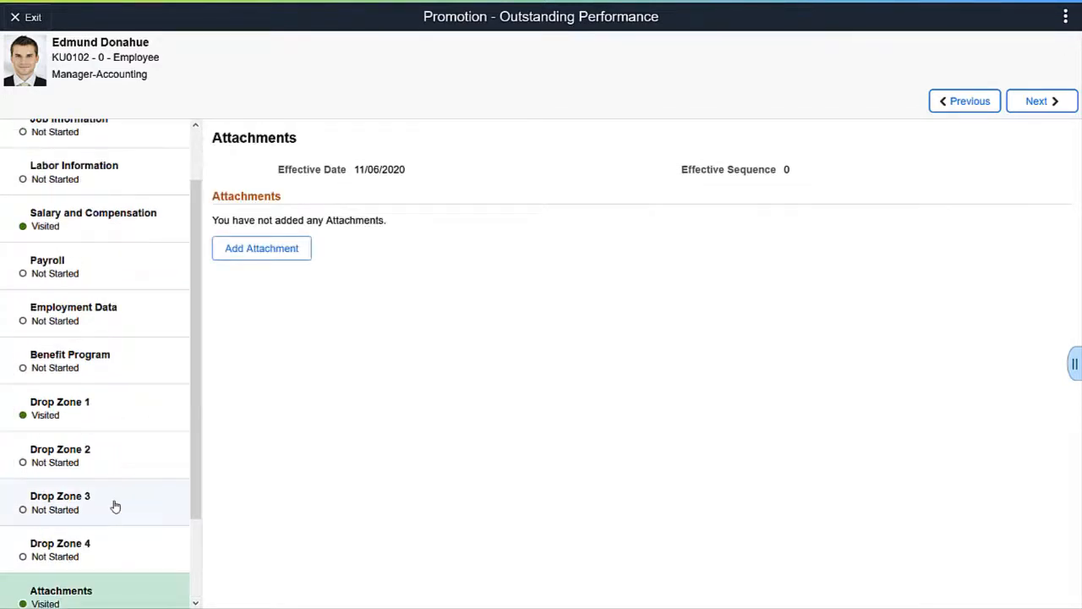
left_click(246, 256)
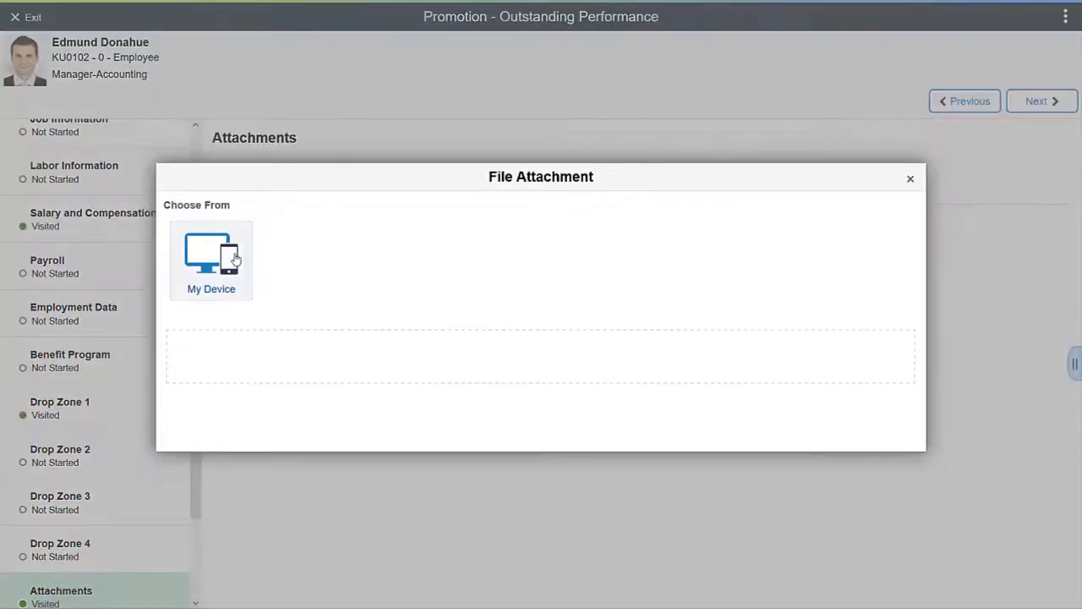
left_click(236, 258)
left_click(387, 149)
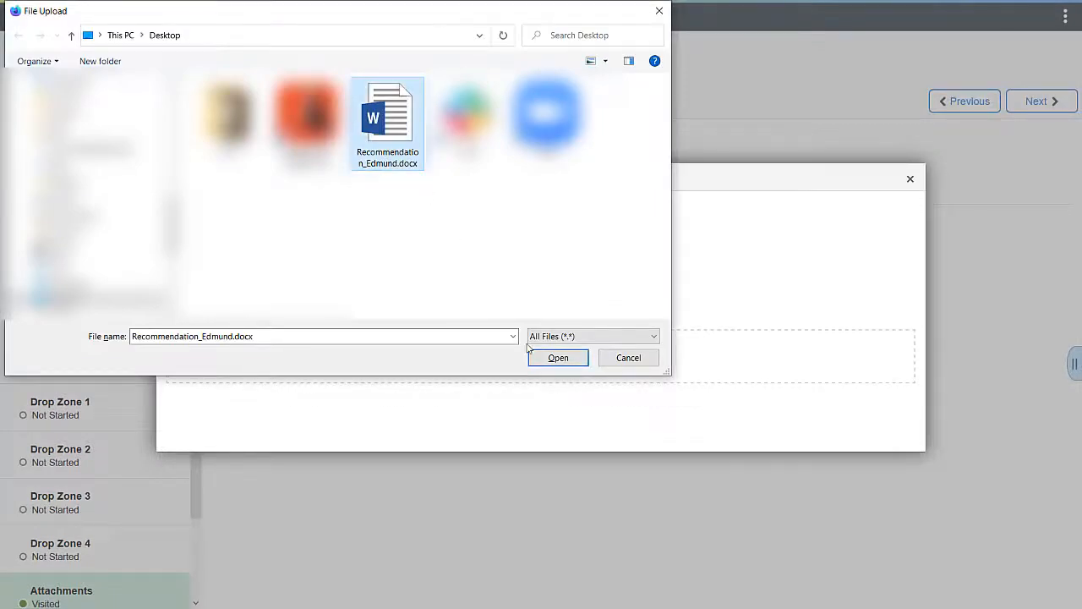
left_click(539, 358)
left_click(902, 181)
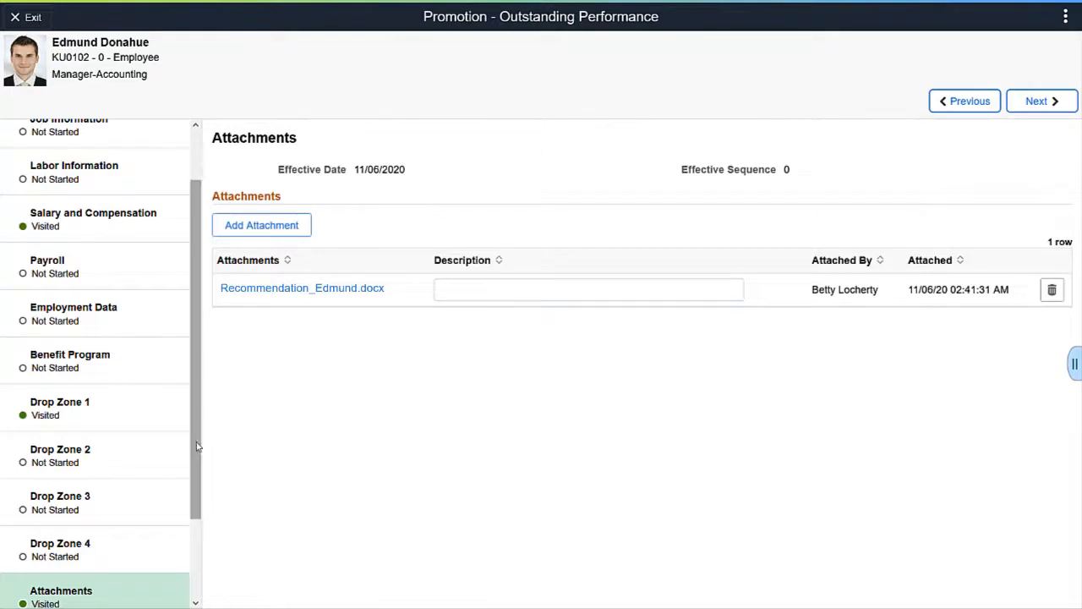
Step: Validate the promotion's entered data, then review the proposed changes in the Summary
left_click_drag(194, 492, 193, 568)
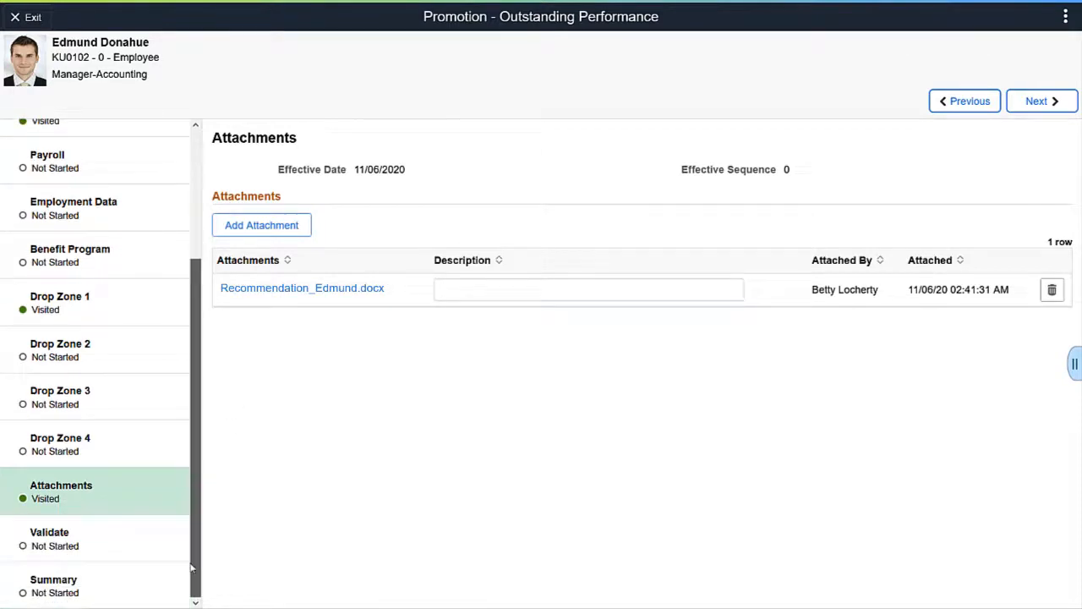
left_click(115, 548)
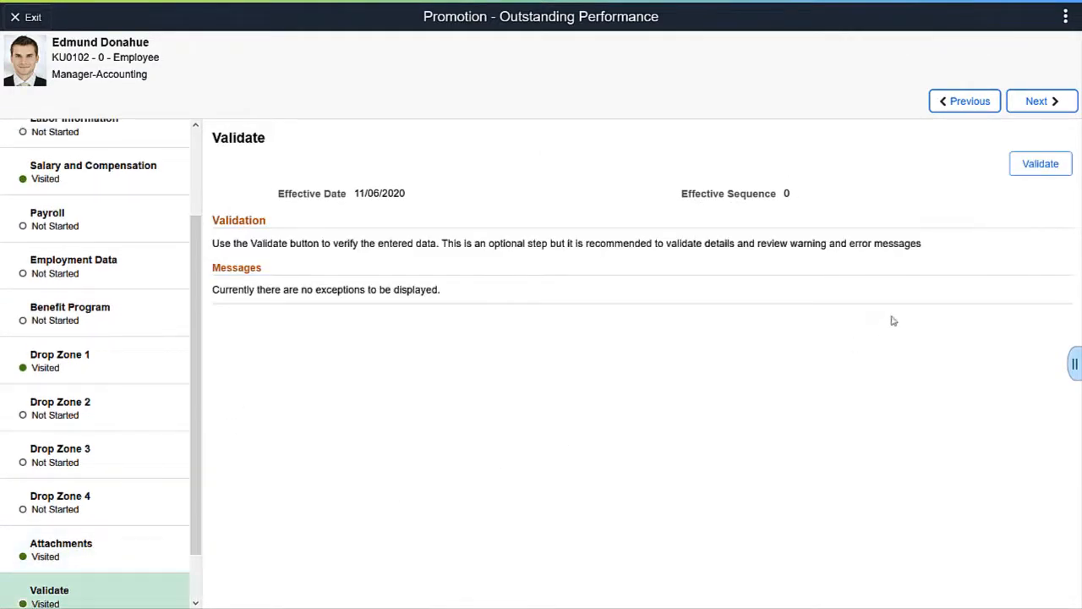
left_click(1033, 166)
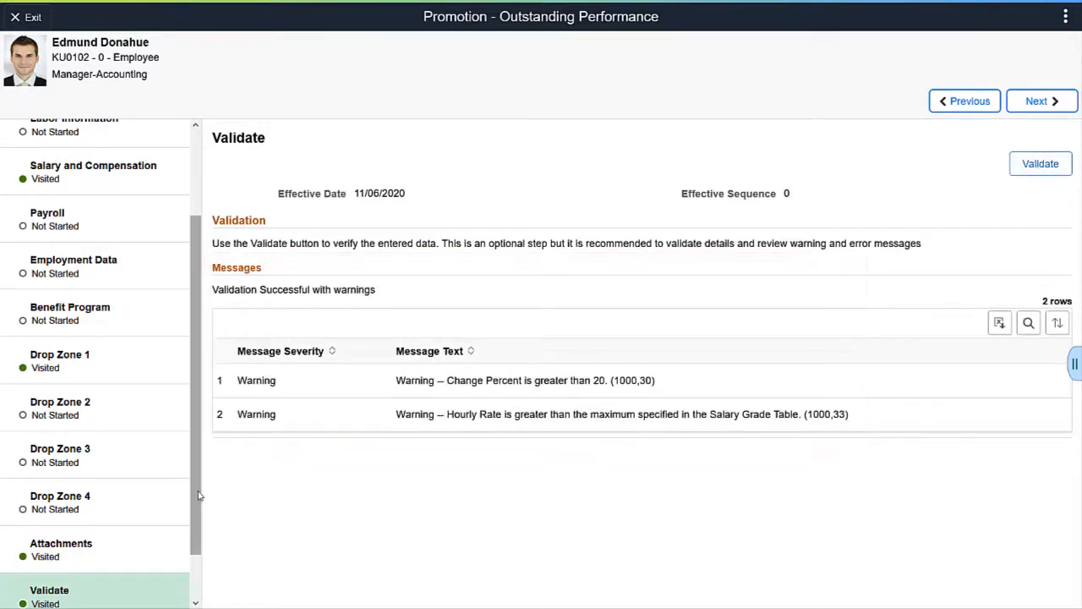
scroll(199, 496, "down", 1)
left_click(162, 593)
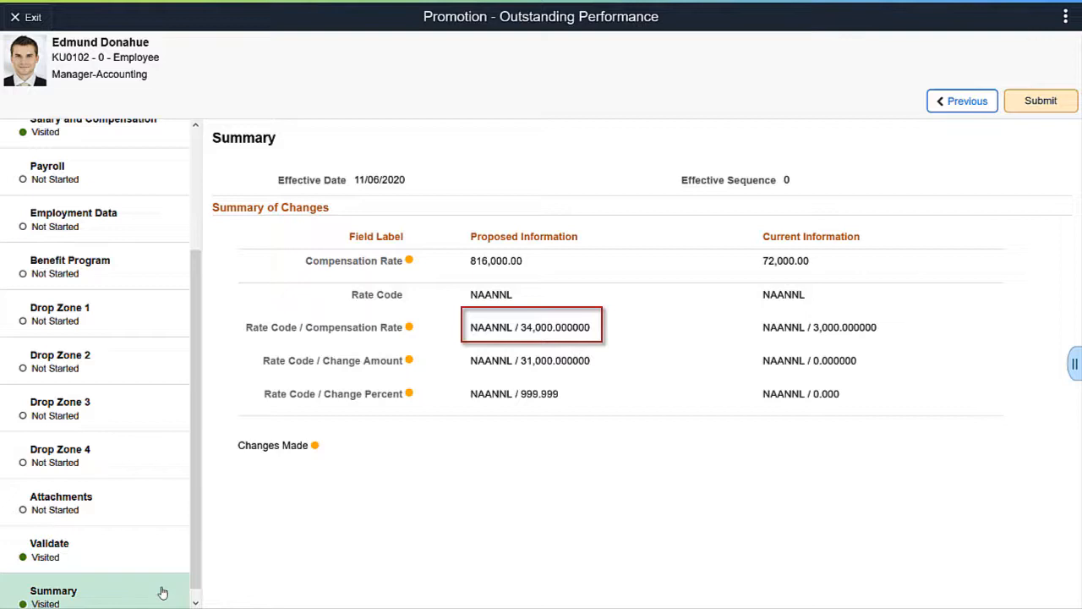
Step: Set the NAANNL pay component's compensation rate to 3,400 in Salary and Compensation and recalculate the compensation
scroll(129, 304, "up", 2)
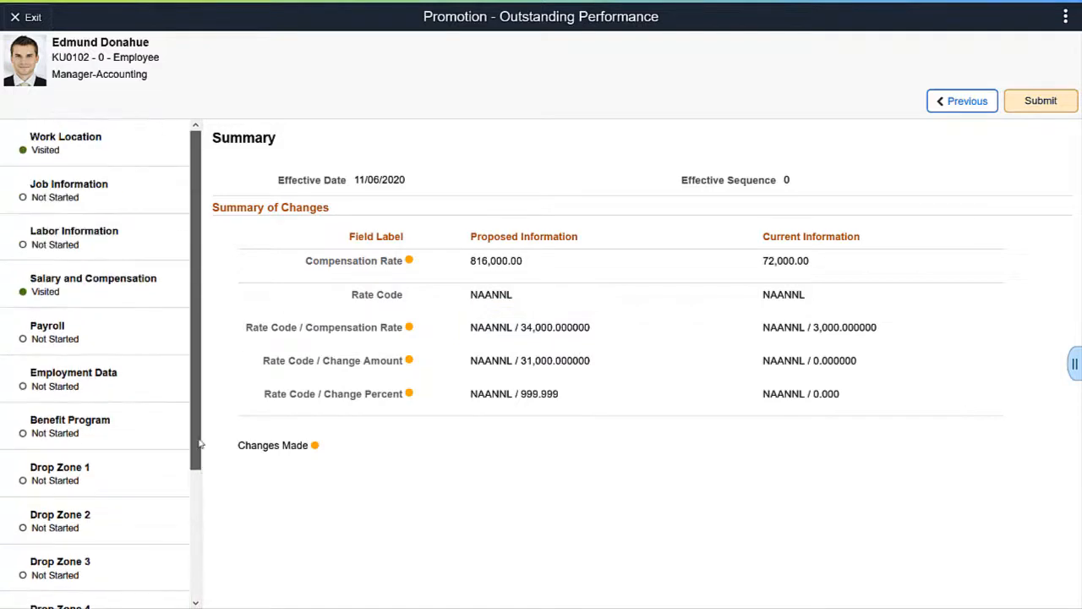
left_click(129, 305)
scroll(1061, 372, "down", 2)
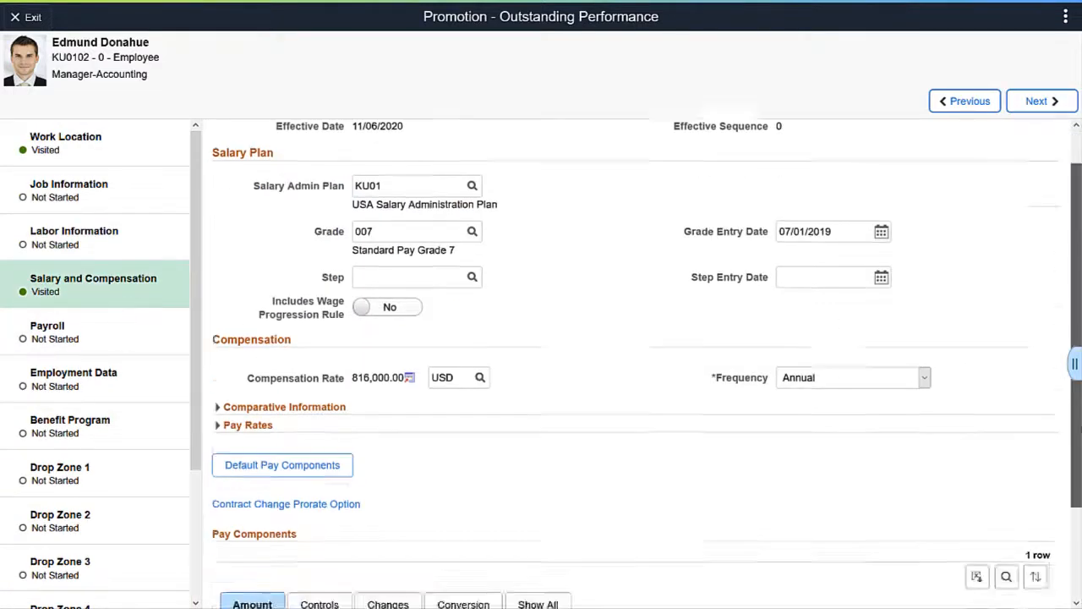
left_click(441, 542)
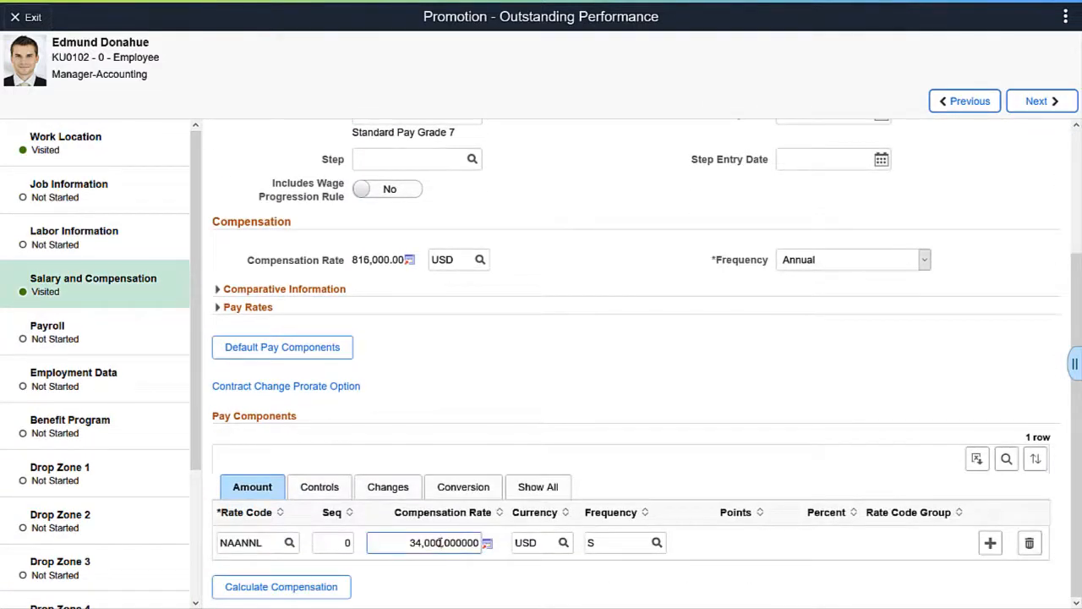
key("BackSpace")
left_click(300, 585)
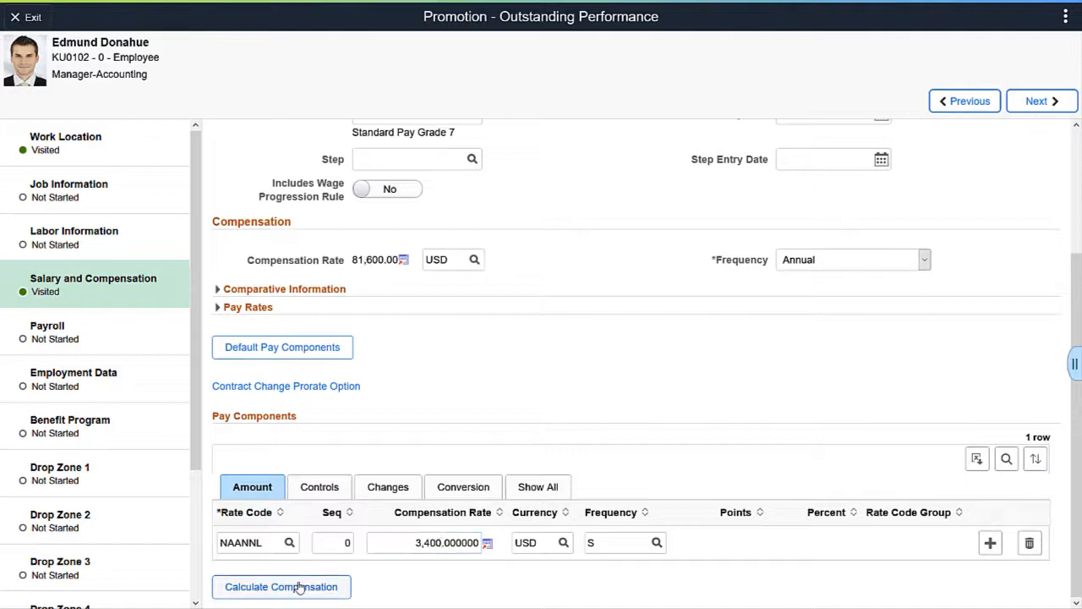
Step: Validate the promotion again with the corrected rate, check its Summary, and submit it for approval
scroll(94, 364, "down", 2)
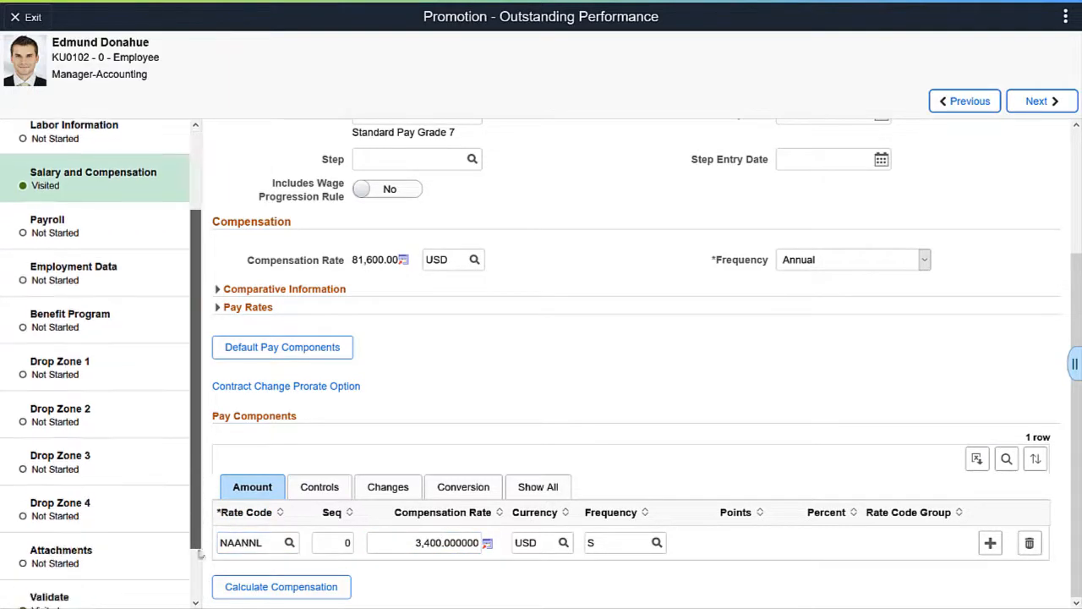
left_click(140, 551)
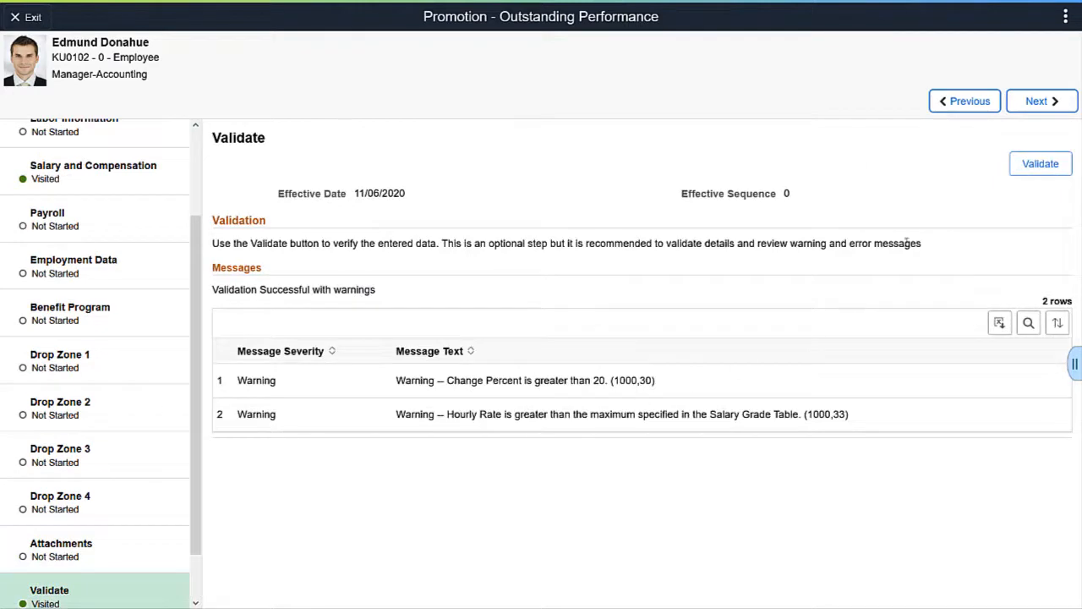
left_click(1029, 167)
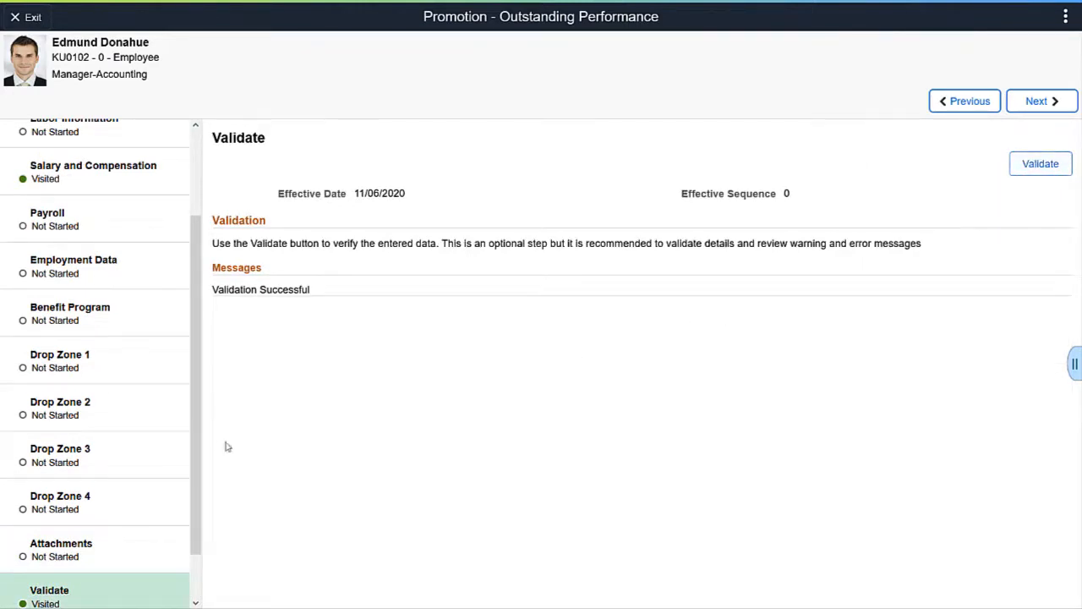
left_click_drag(196, 454, 196, 495)
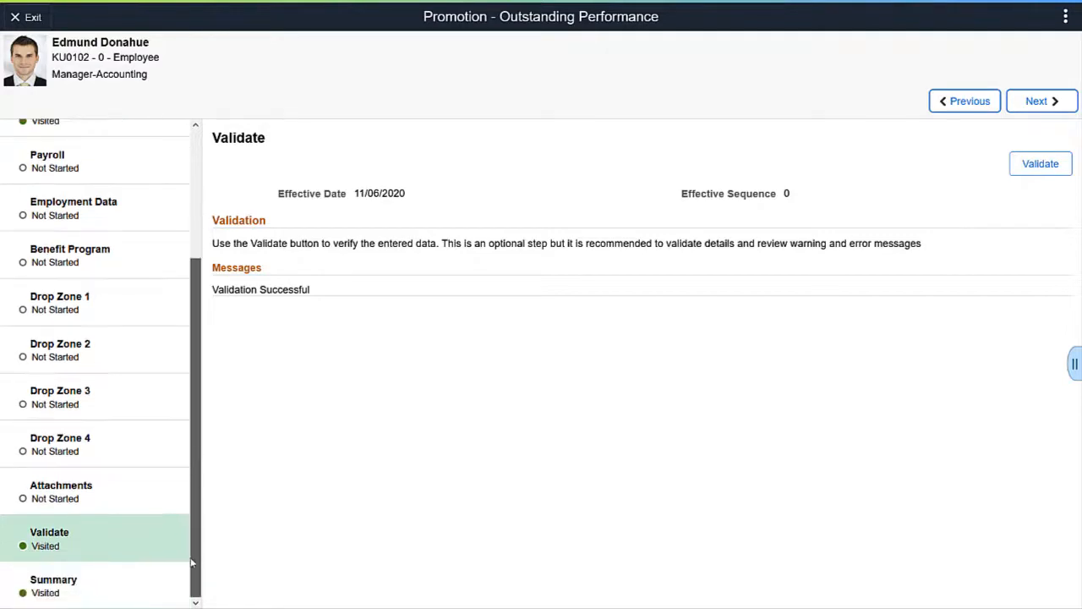
left_click(153, 589)
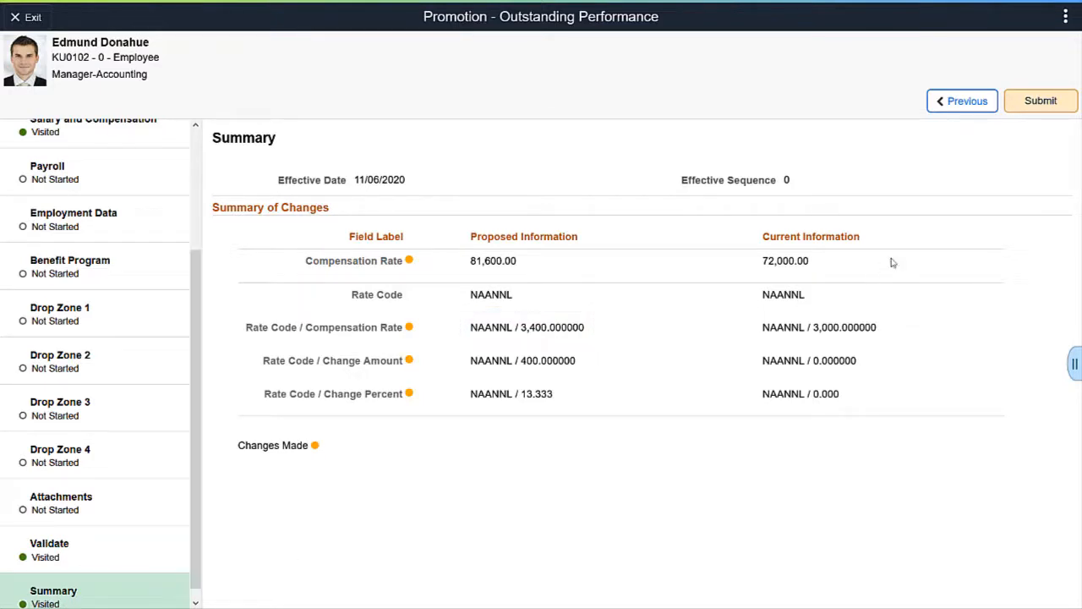
left_click(1039, 111)
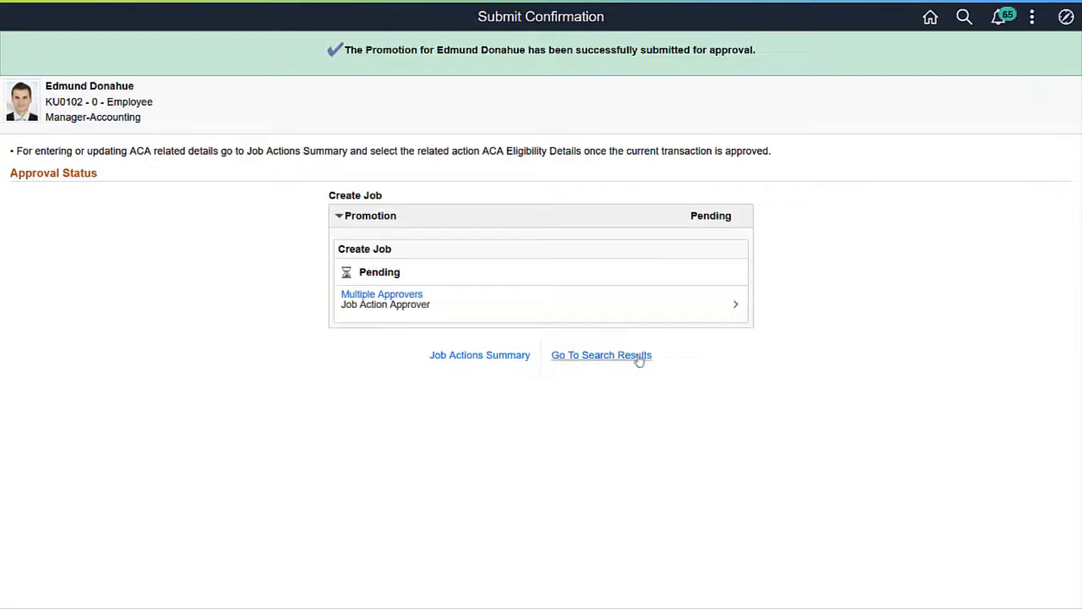
Step: Look through the Approvals setup options in Manage Configurations and save the Job Data Installation settings
left_click(639, 358)
left_click(34, 30)
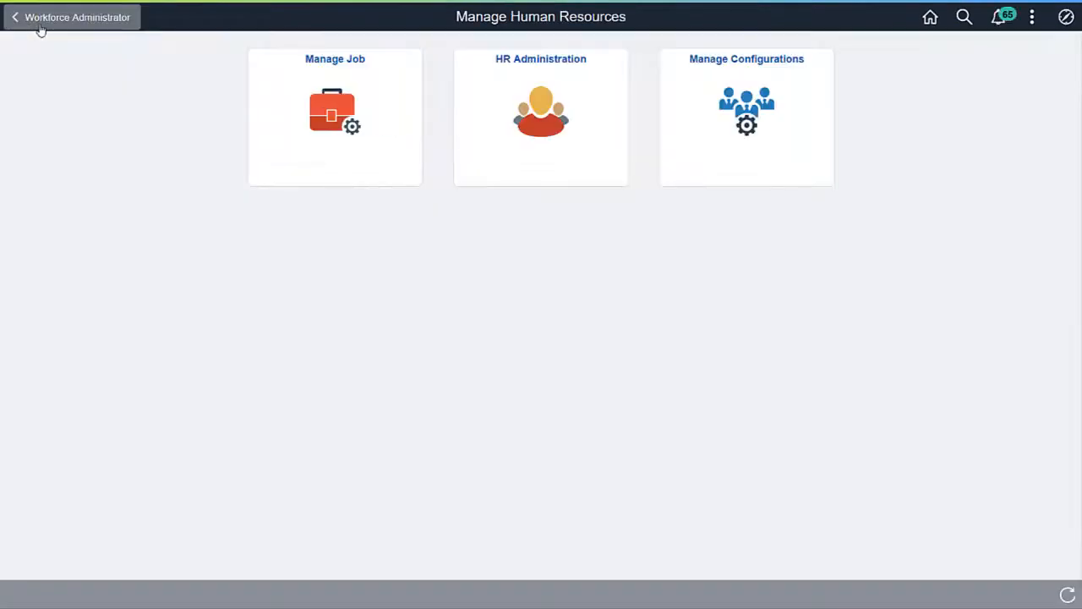
left_click(684, 161)
left_click(145, 154)
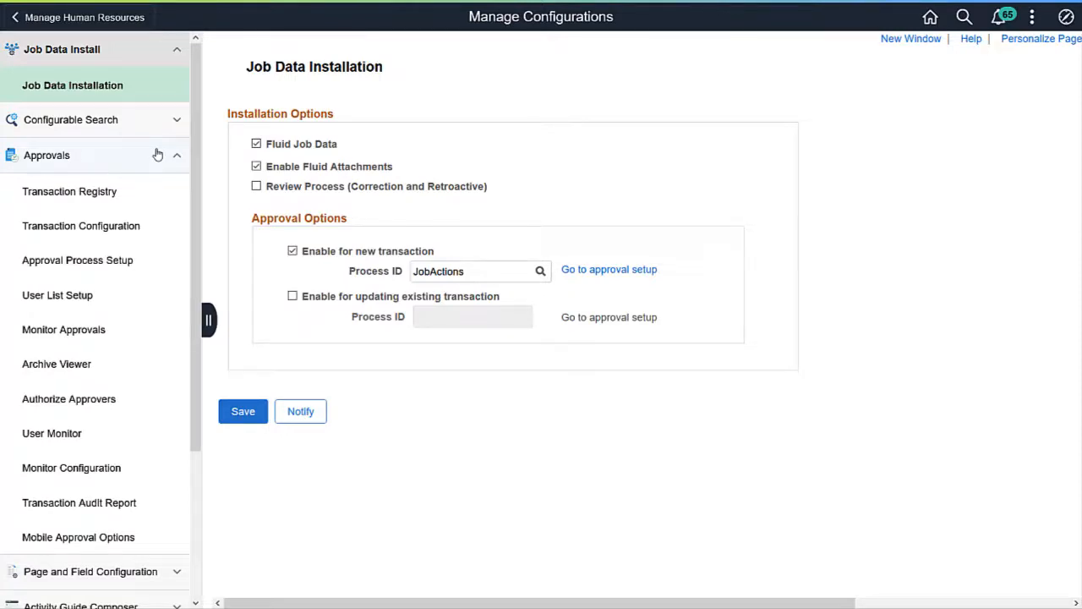
left_click(242, 415)
left_click(102, 26)
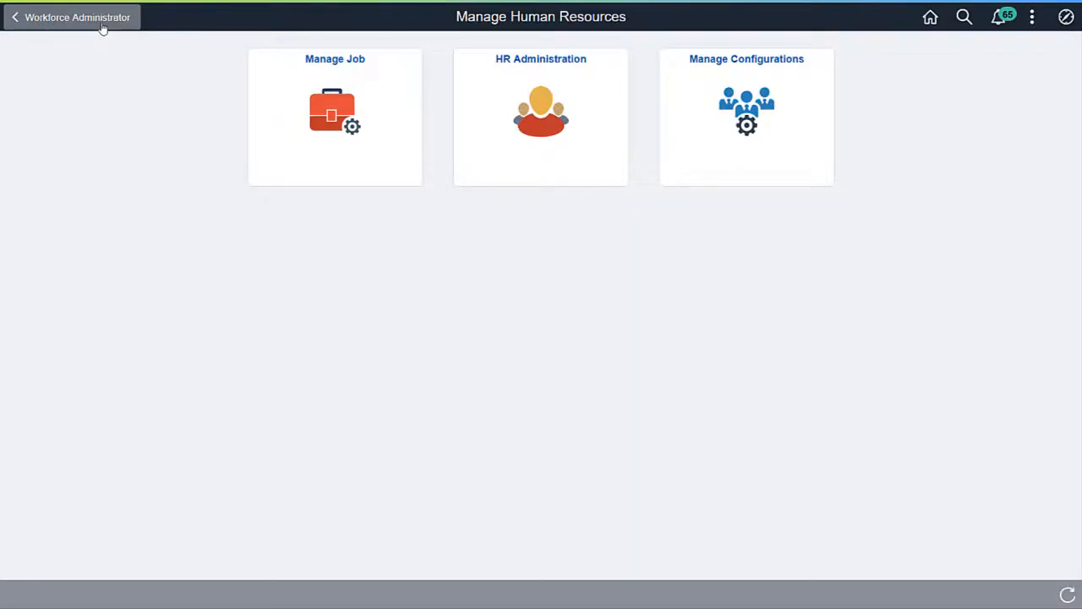
Step: Search Manage Job by the second employee's Empl ID to reach their Job Actions Summary
left_click(280, 152)
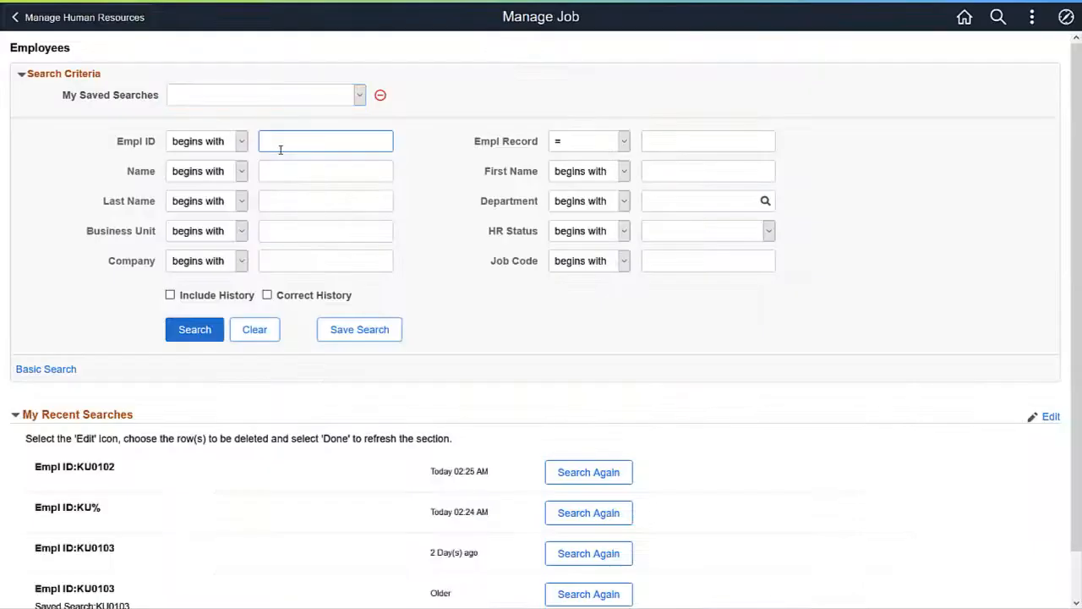
type("KU0103")
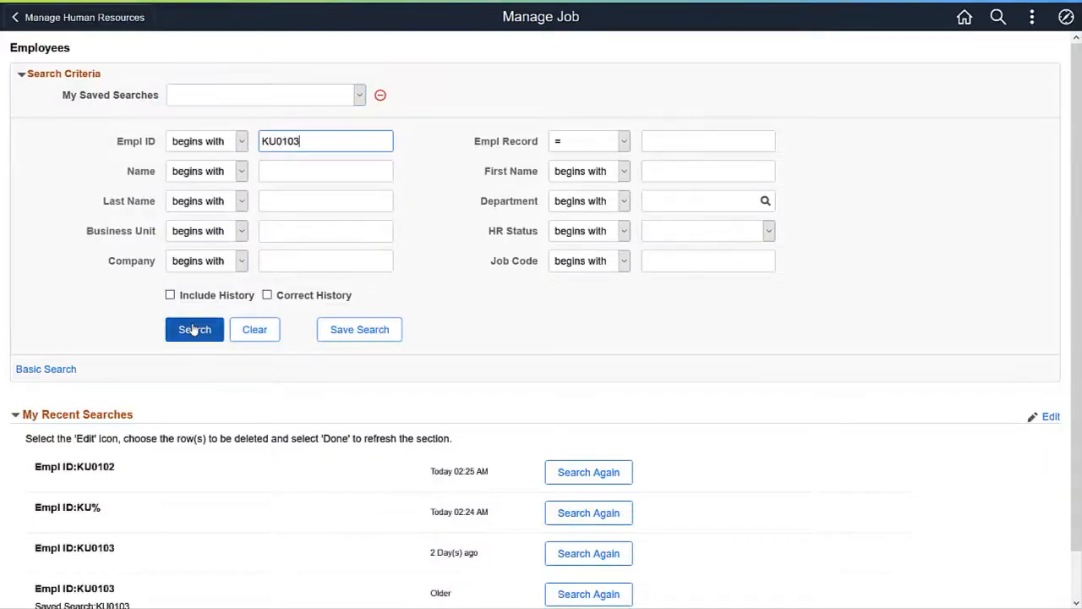
left_click(194, 331)
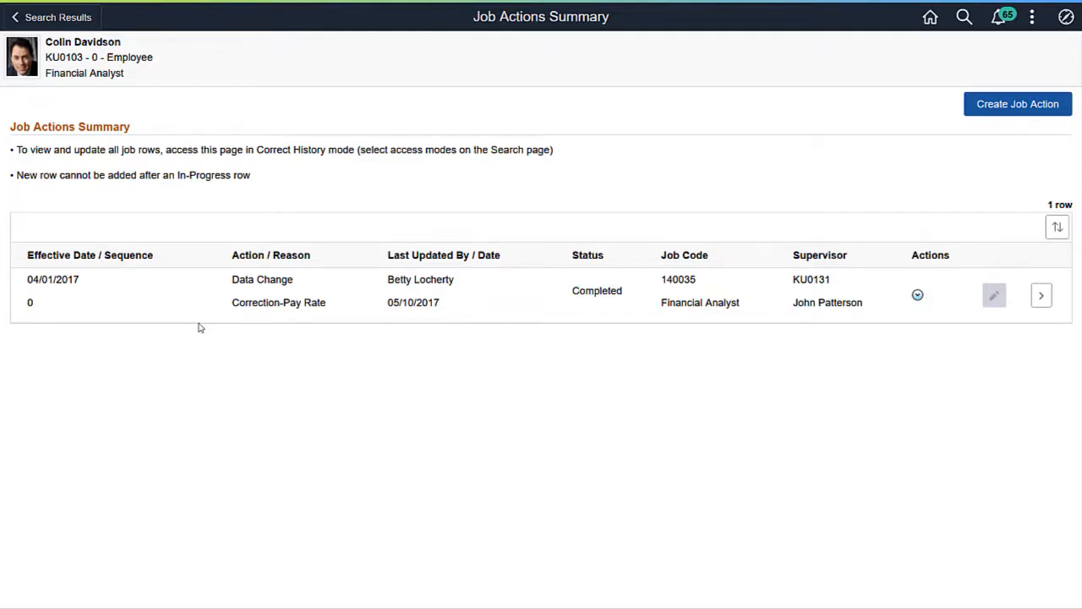
Step: Create a job action effective 11/06/2020 with action XFR (Transfer) and reason EER (Employee Request)
left_click(981, 110)
left_click(521, 318)
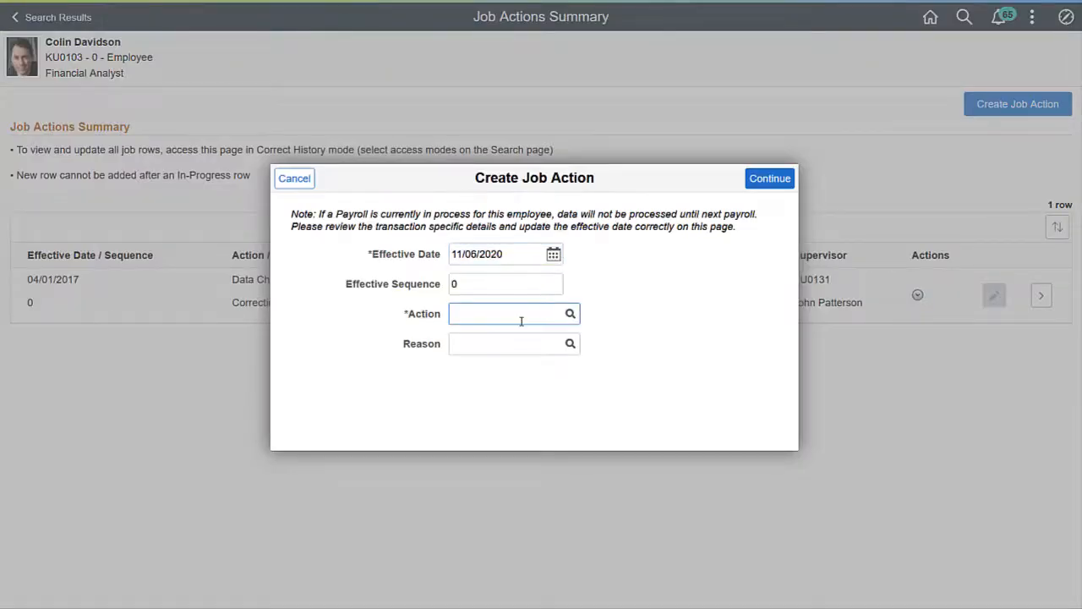
type("XFR")
left_click(510, 347)
type("EER")
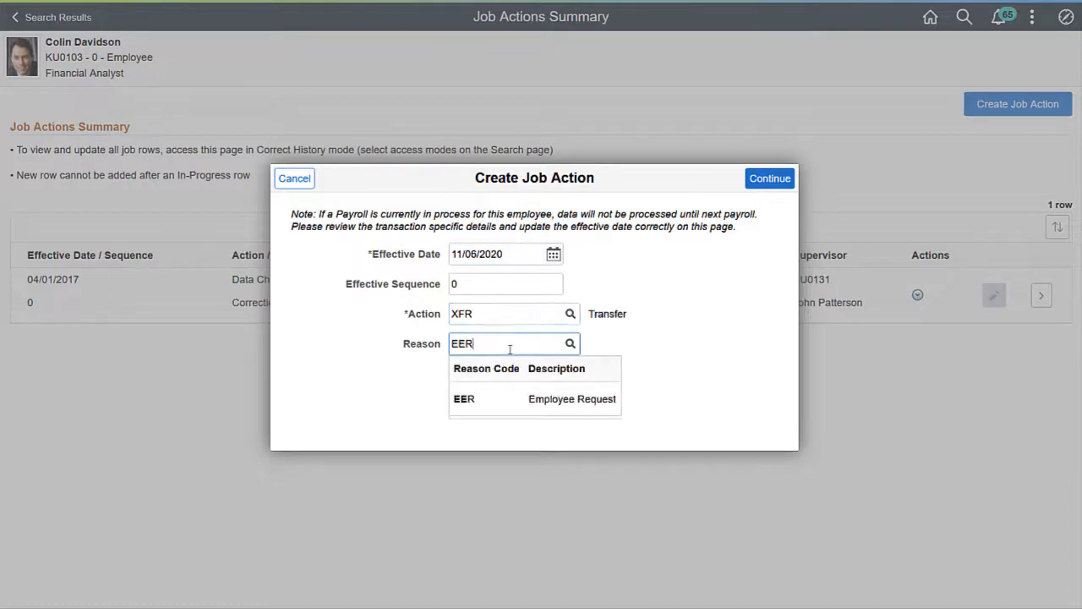
left_click(482, 400)
left_click(751, 180)
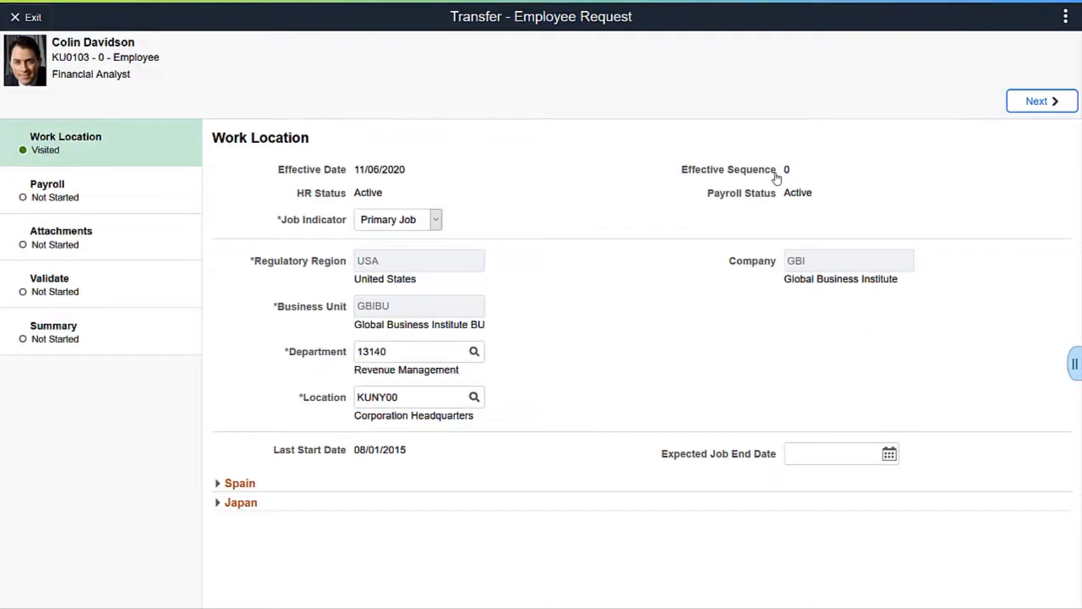
Step: Set the transfer's work location to KUCA00 (California Location)
left_click_drag(402, 397, 373, 397)
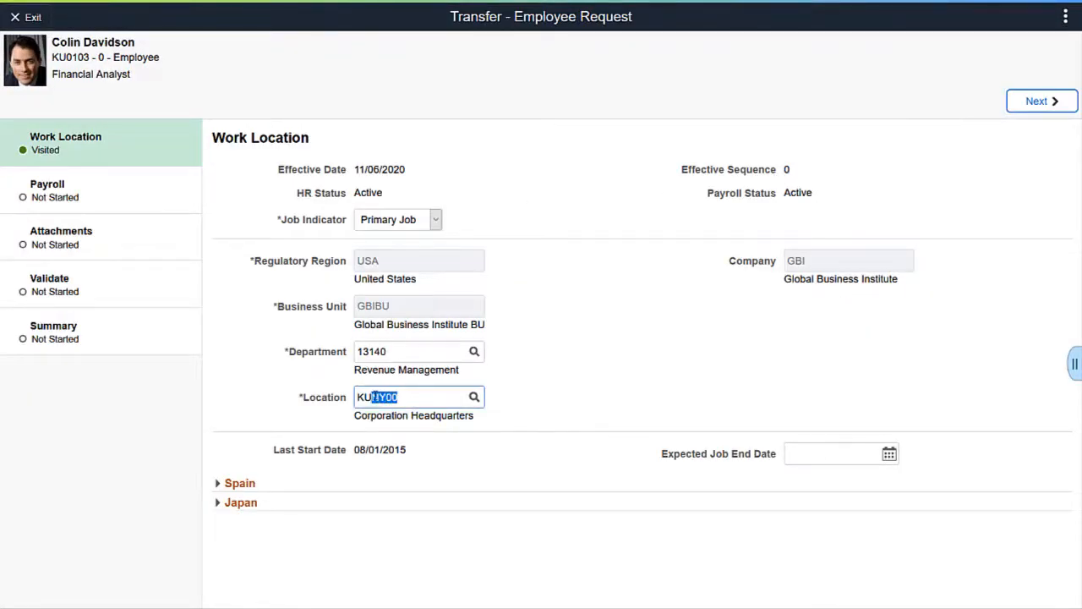
type("CA00")
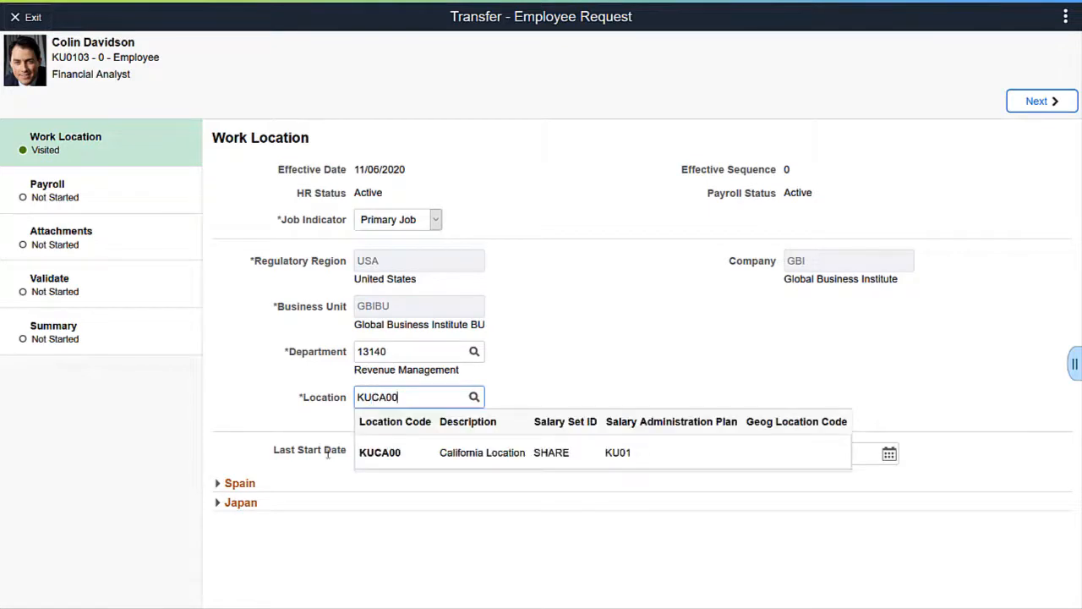
left_click(365, 457)
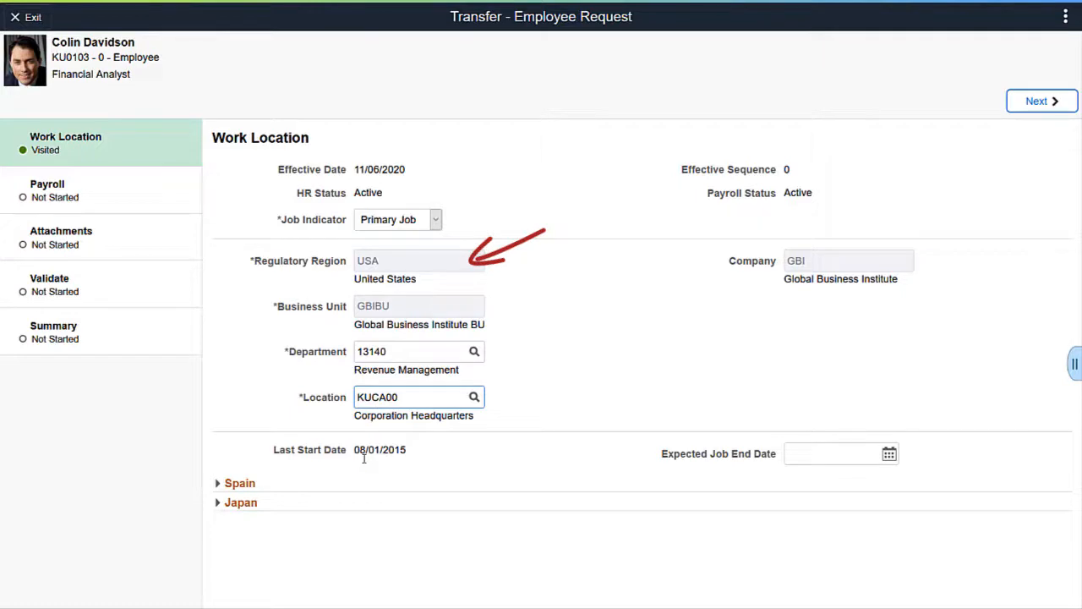
Step: Set the Tax Location Code to F0012 (San Francisco Regional Office) on the transfer's Payroll page
left_click(1037, 104)
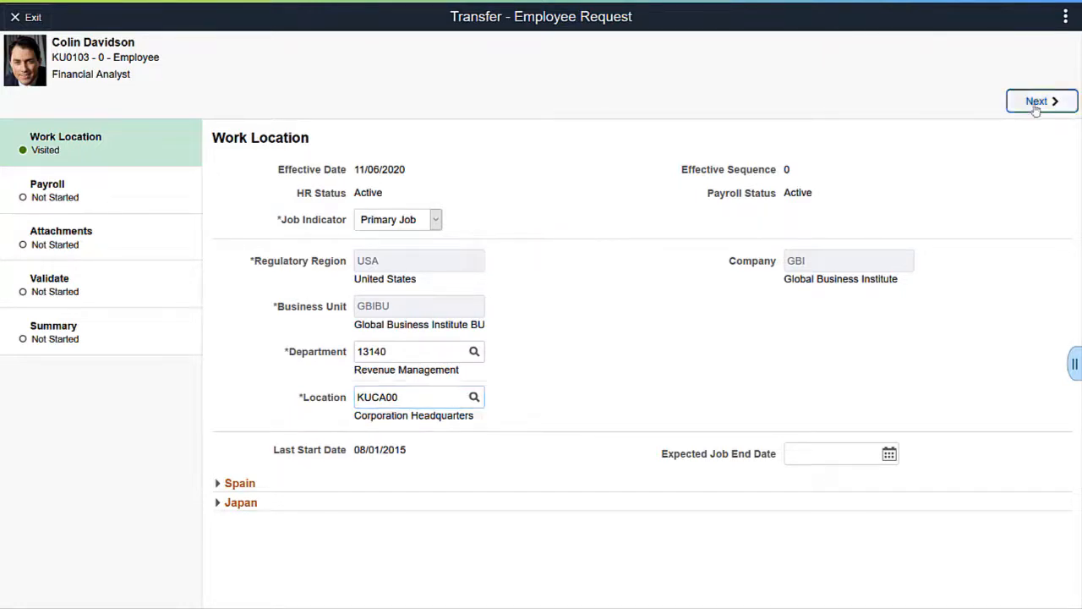
left_click_drag(403, 300, 353, 300)
type("F0012")
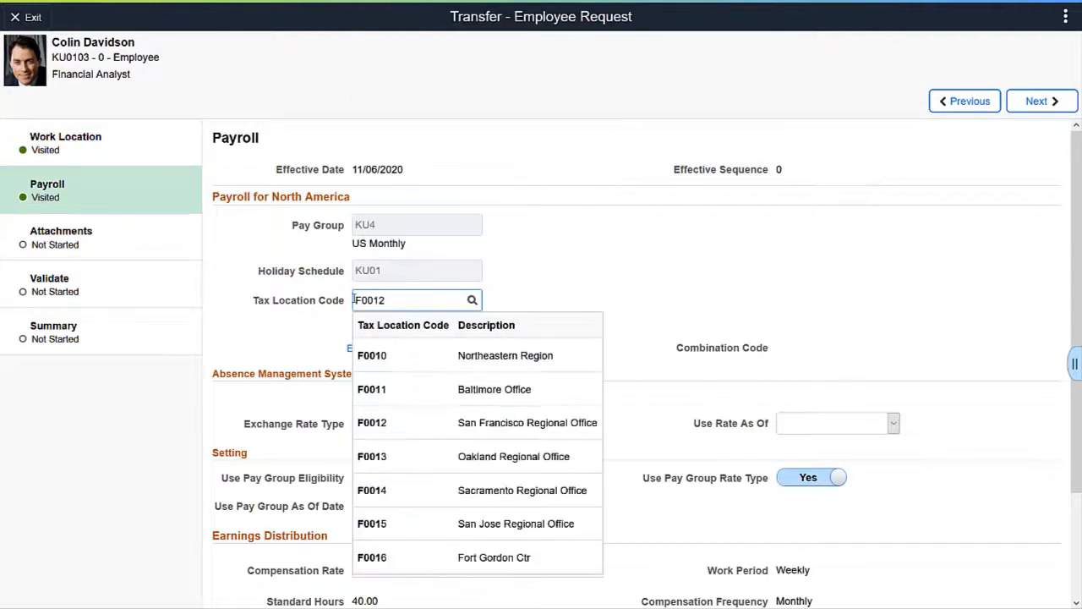
left_click(404, 364)
Step: Upload Acknowledgement.png from the device as an attachment to the transfer
left_click(1042, 101)
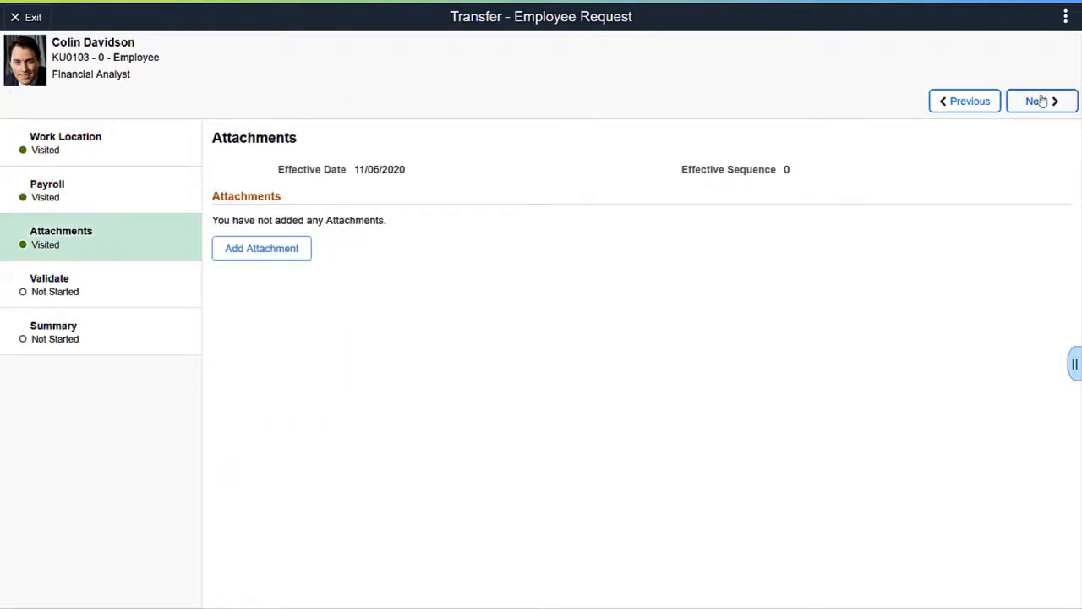
left_click(278, 251)
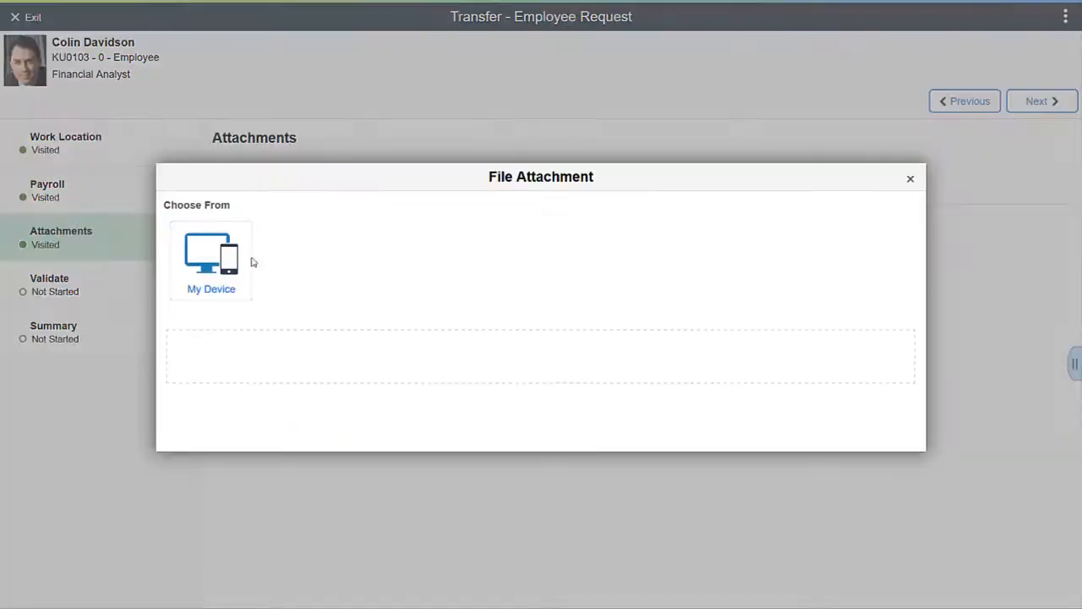
left_click(216, 254)
left_click(306, 127)
left_click(554, 359)
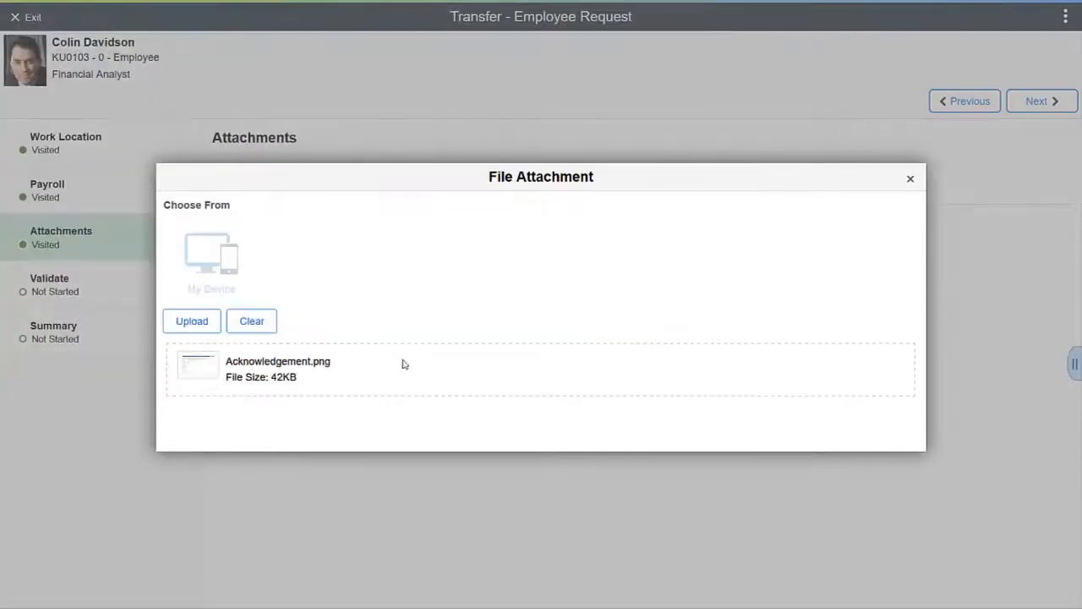
left_click(203, 323)
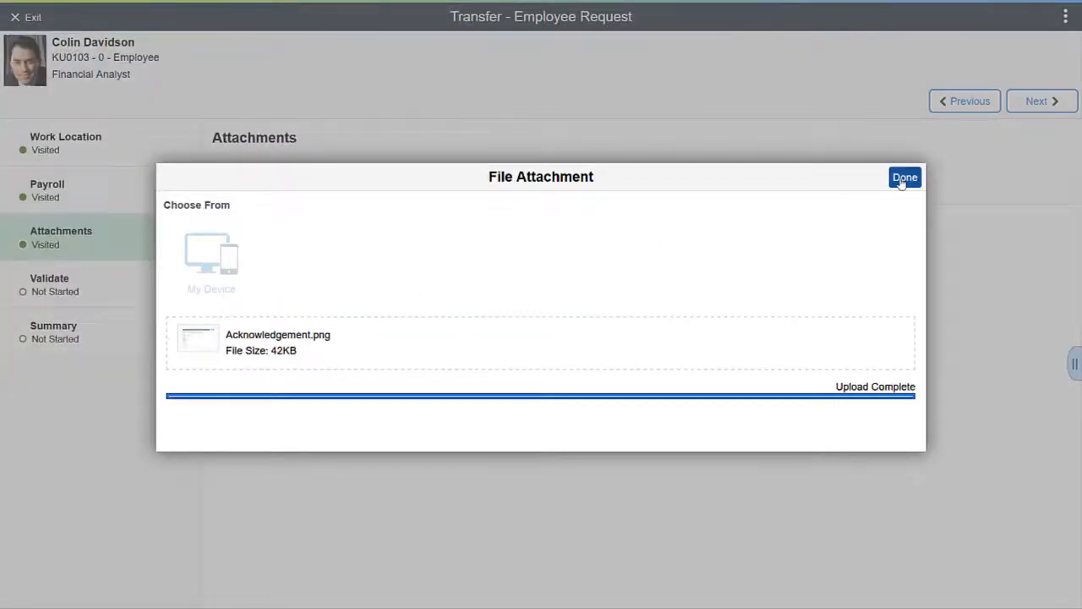
left_click(901, 179)
Step: Check the transfer's Summary of Changes and submit the transfer for approval
left_click(86, 346)
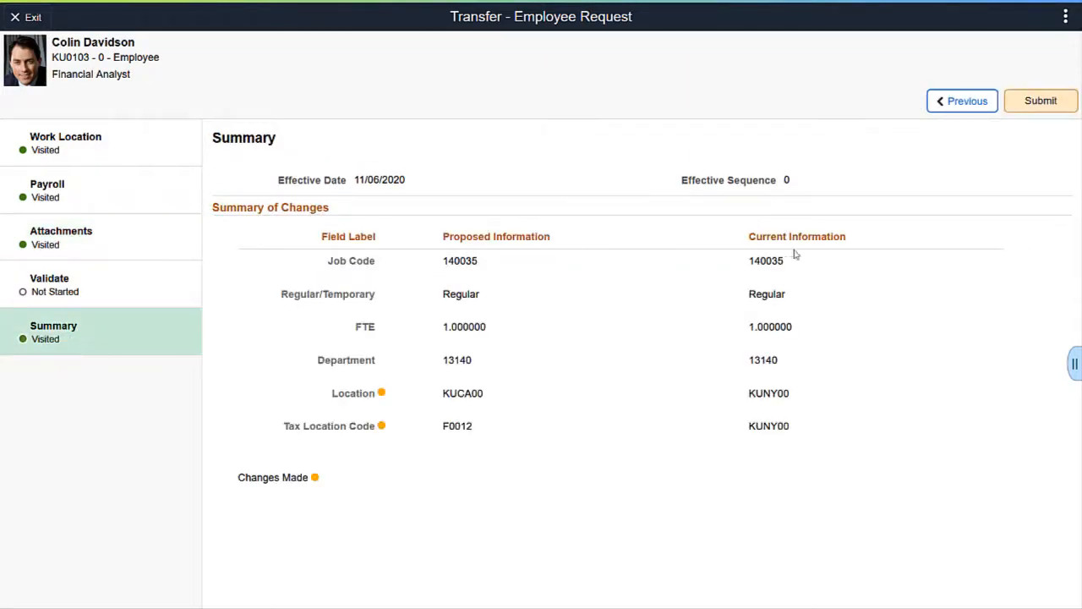
left_click(1038, 108)
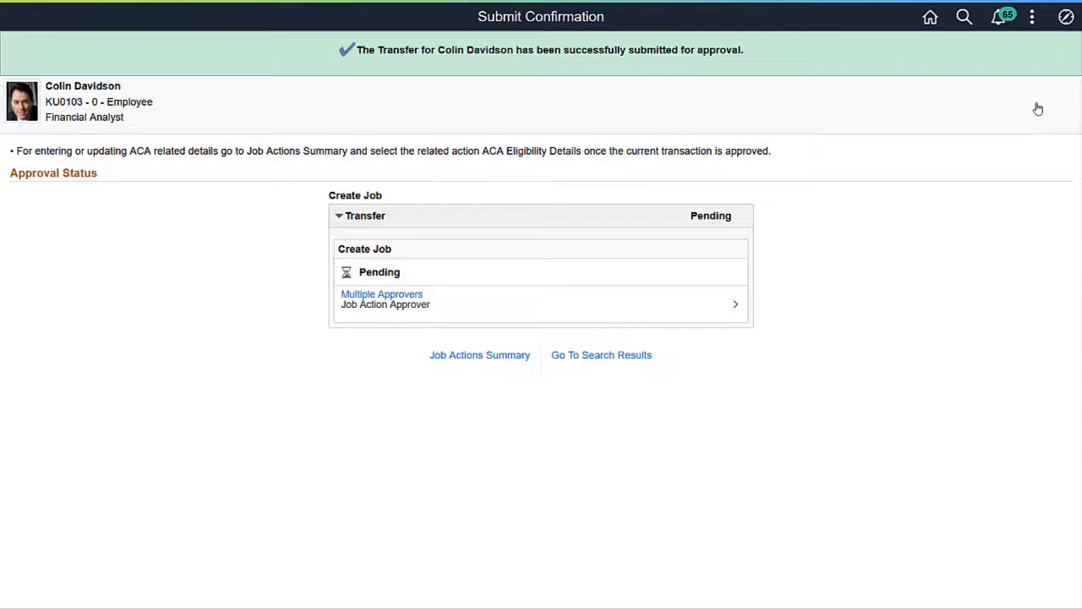
left_click(1032, 17)
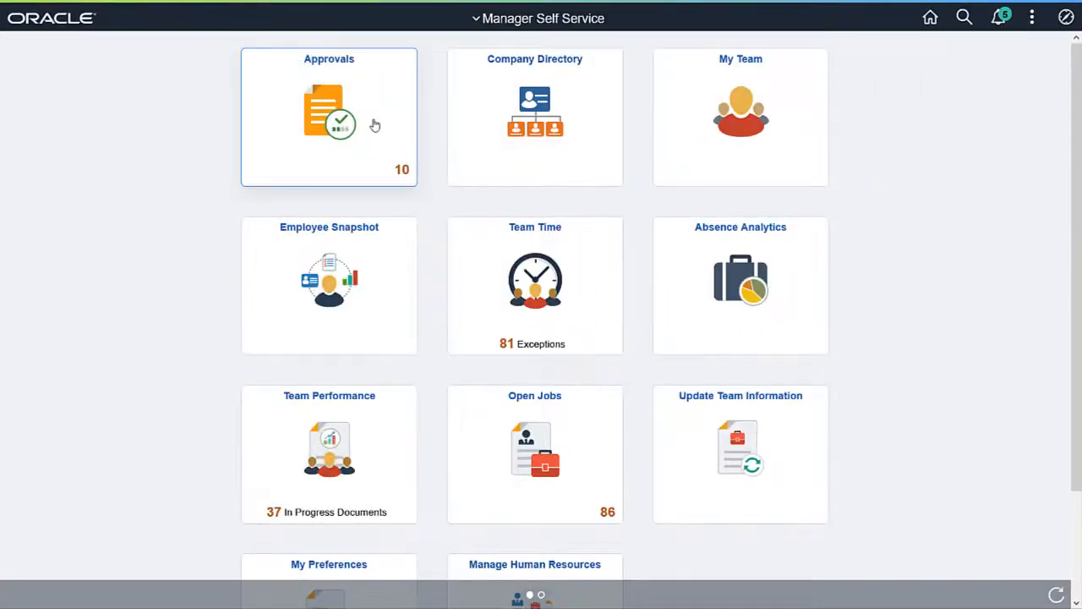
Step: Open the pending Transfer - Employee Request among the Manage Job approvals, check its editable Work Location details and exit without changes
left_click(375, 125)
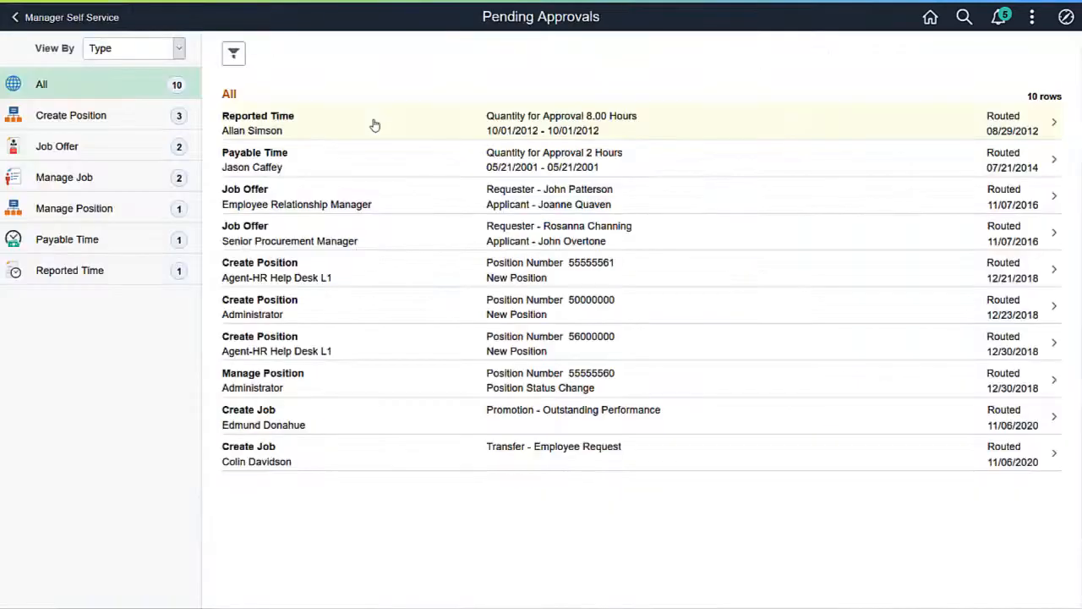
left_click(129, 181)
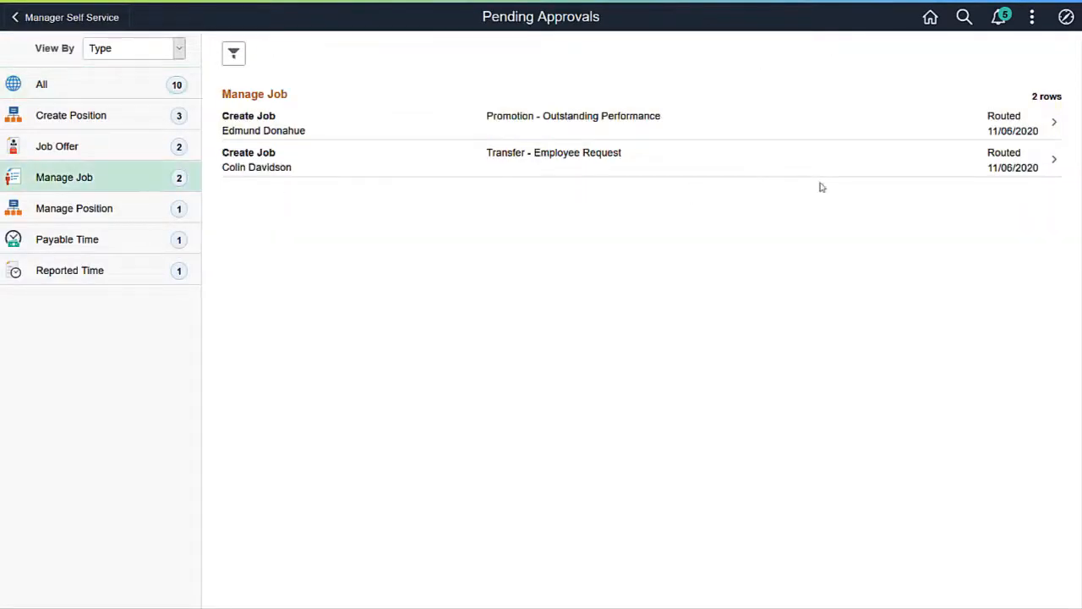
left_click(1047, 163)
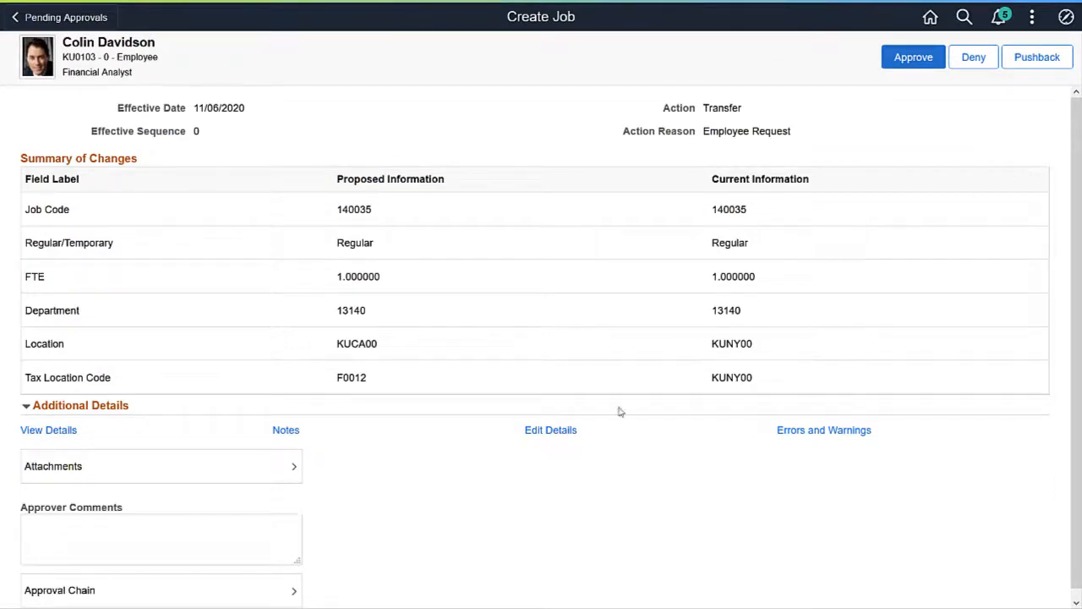
left_click(564, 433)
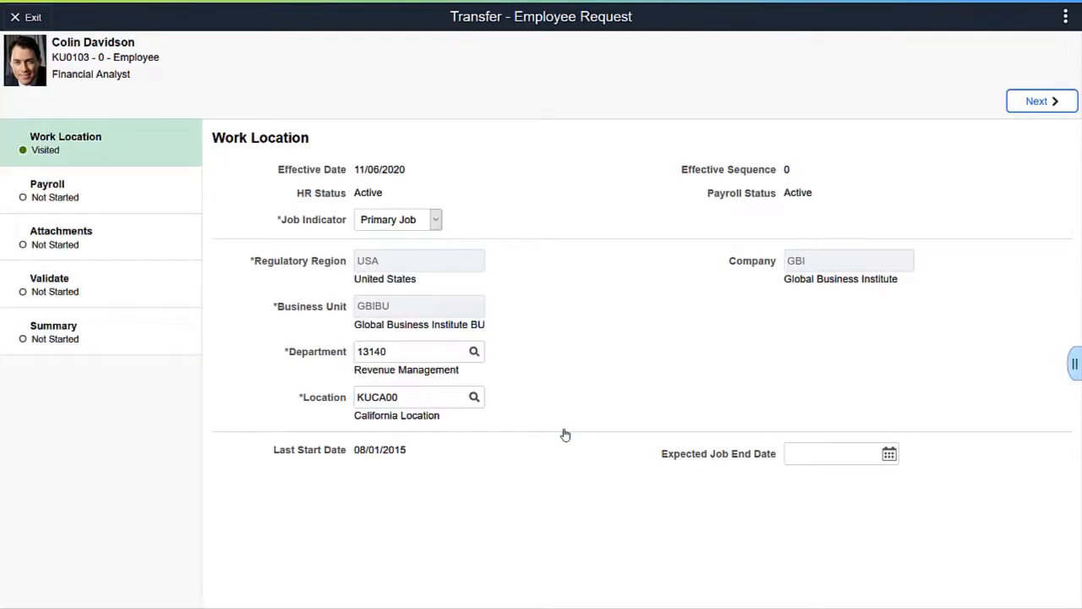
left_click(25, 17)
left_click(497, 331)
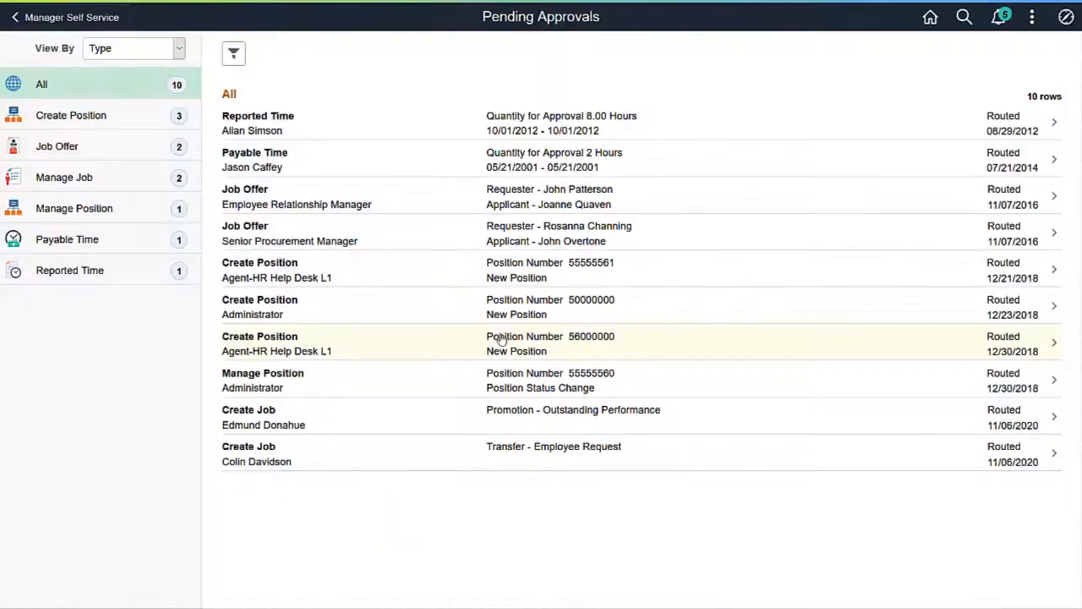
Step: Approve the pending Transfer - Employee Request under Manage Job with the approver comment "Approved employee transfer"
left_click(103, 182)
left_click(644, 165)
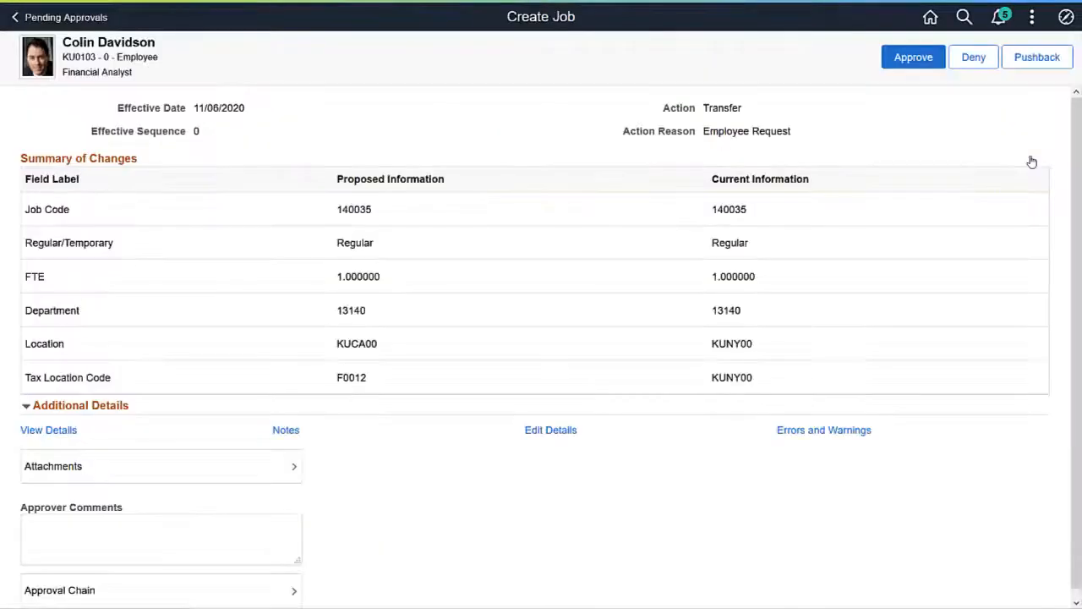
left_click(906, 59)
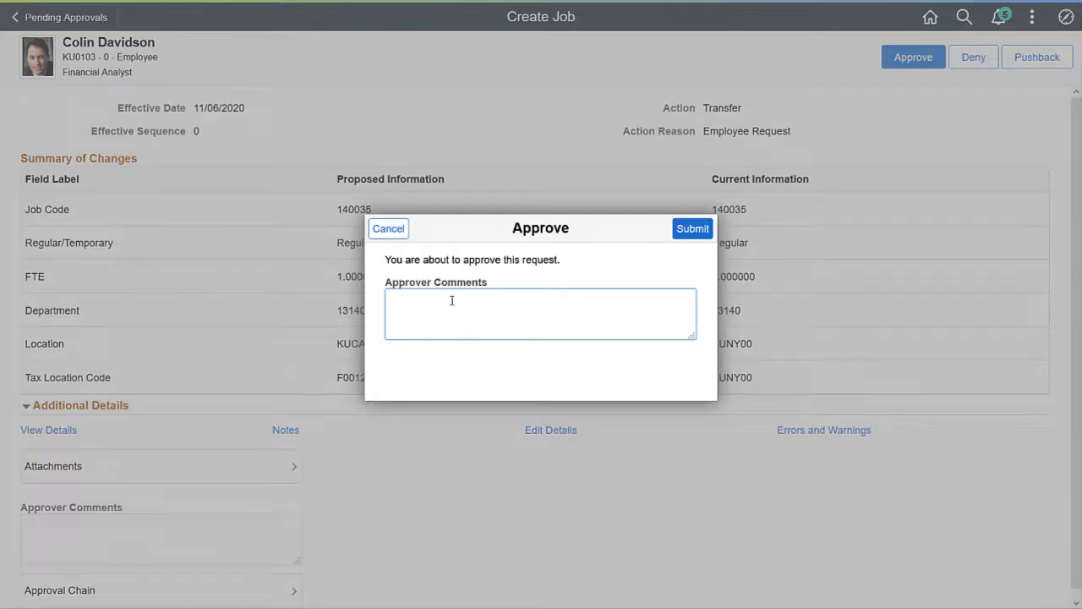
type("Approved employee transfer")
left_click(694, 228)
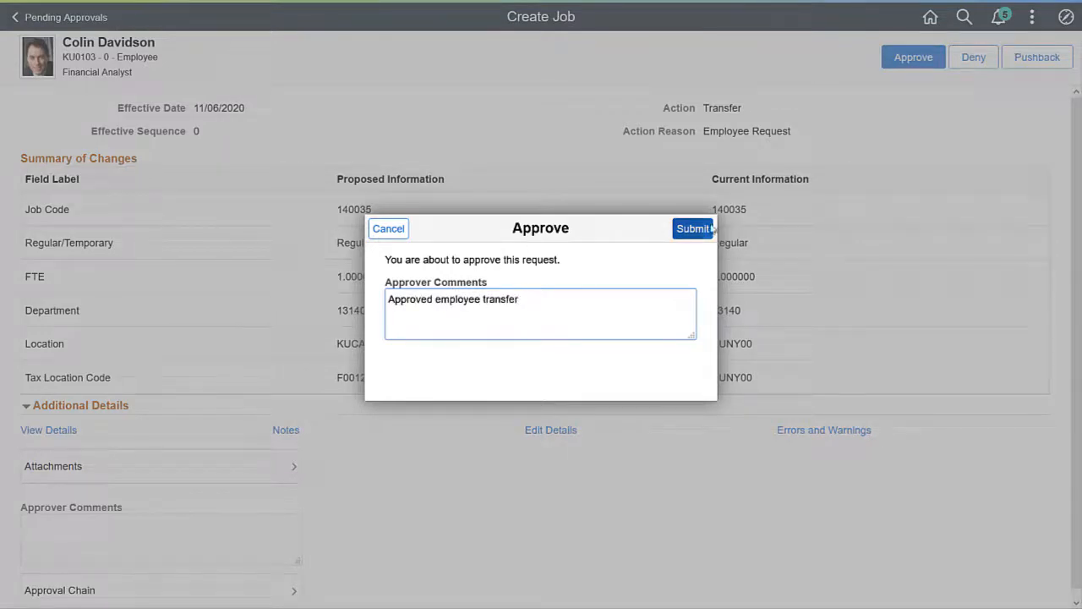
left_click(1032, 18)
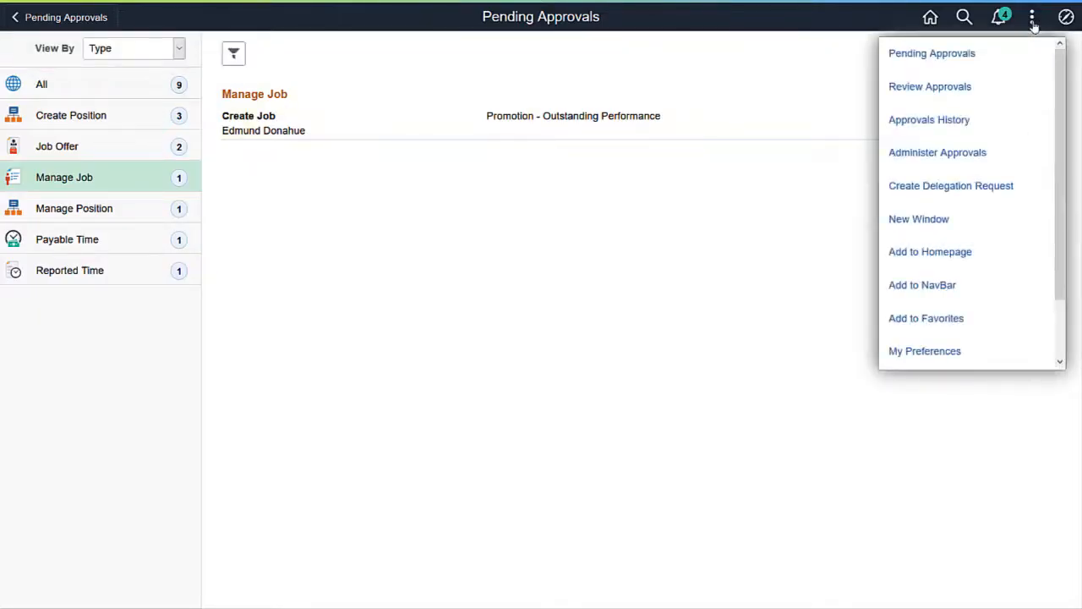
scroll(946, 237, "down", 2)
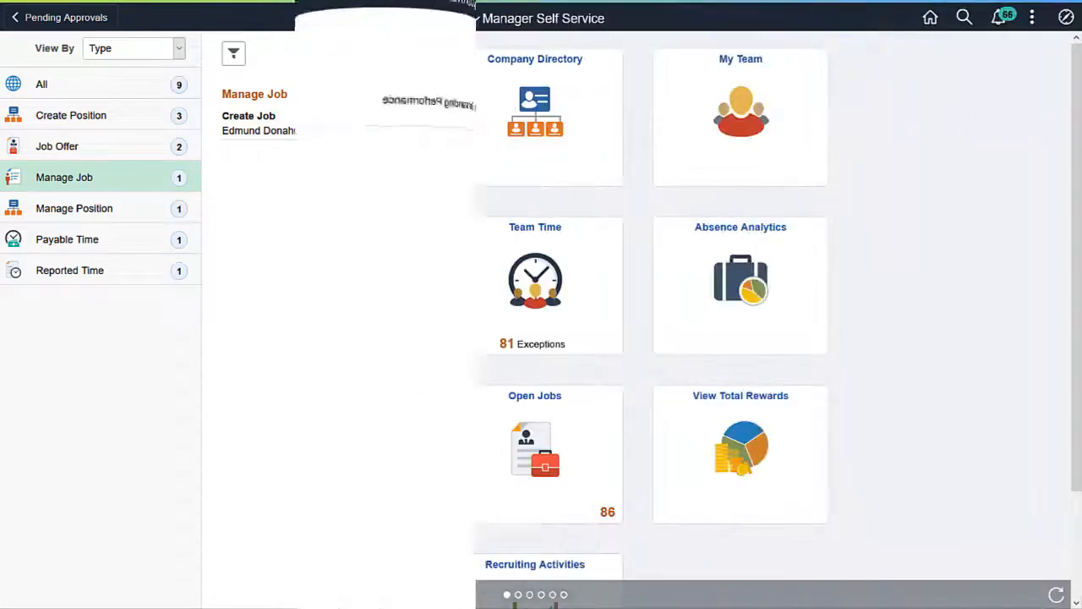
Step: Go to Manage Job under Workforce Administrator's Manage Human Resources and search for the transferred employee by Empl ID
left_click(488, 18)
left_click(497, 161)
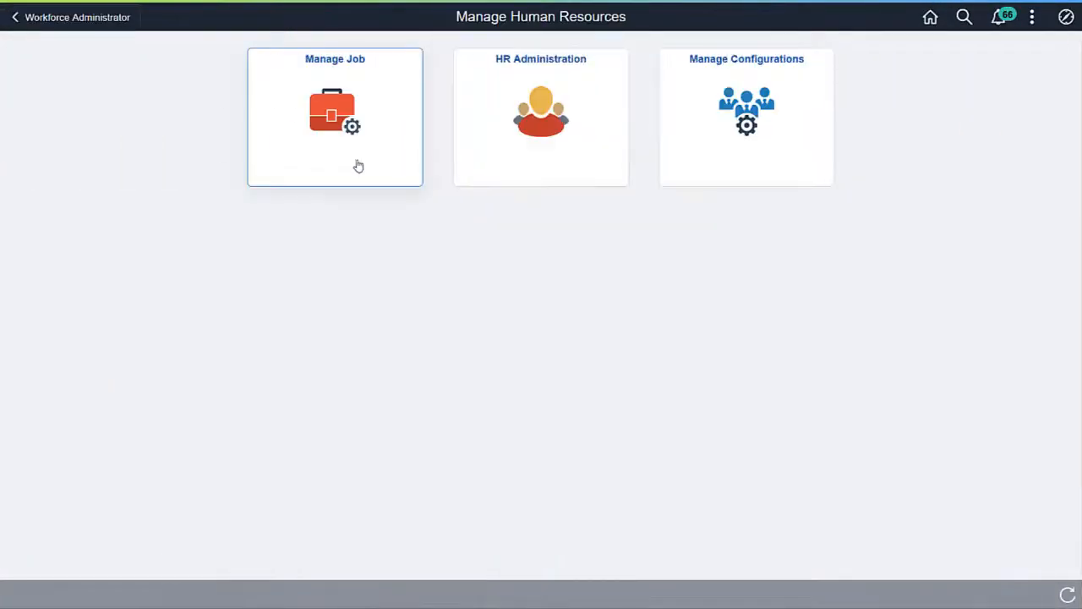
left_click(355, 166)
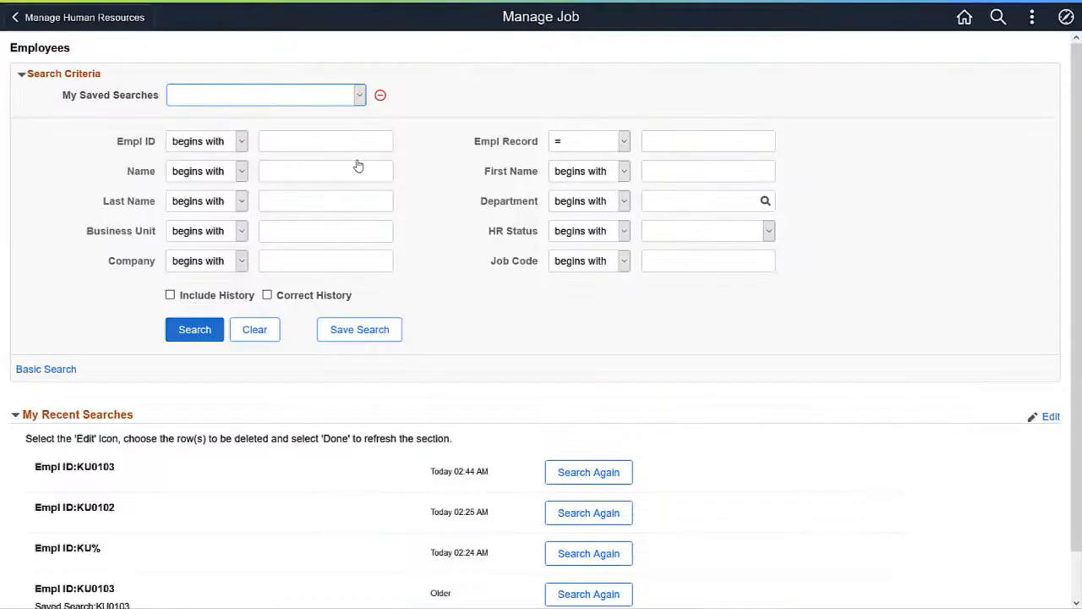
left_click(349, 142)
type("KU0103")
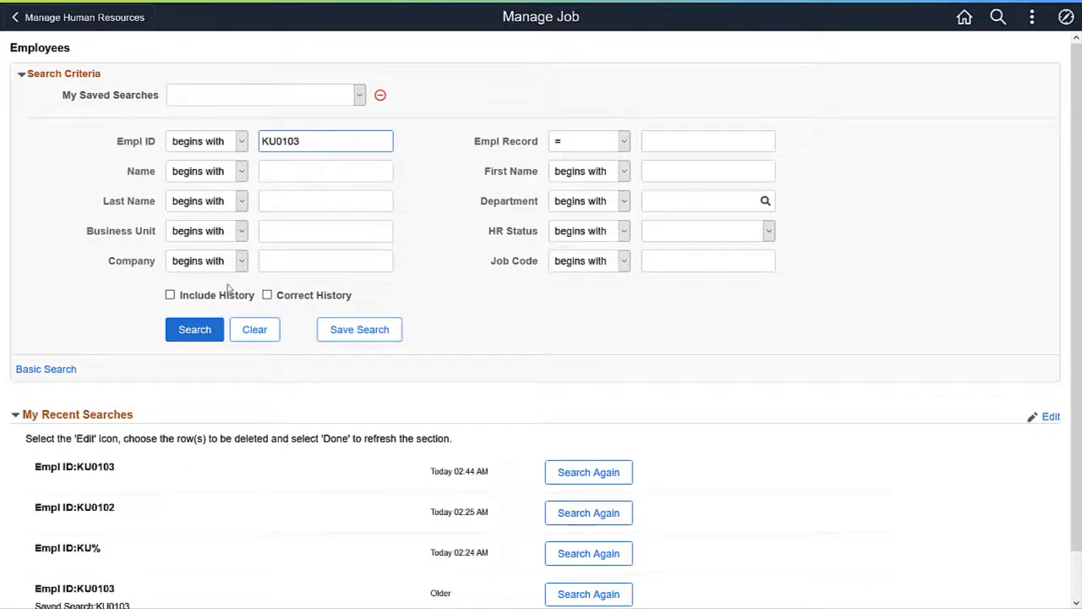
left_click(189, 333)
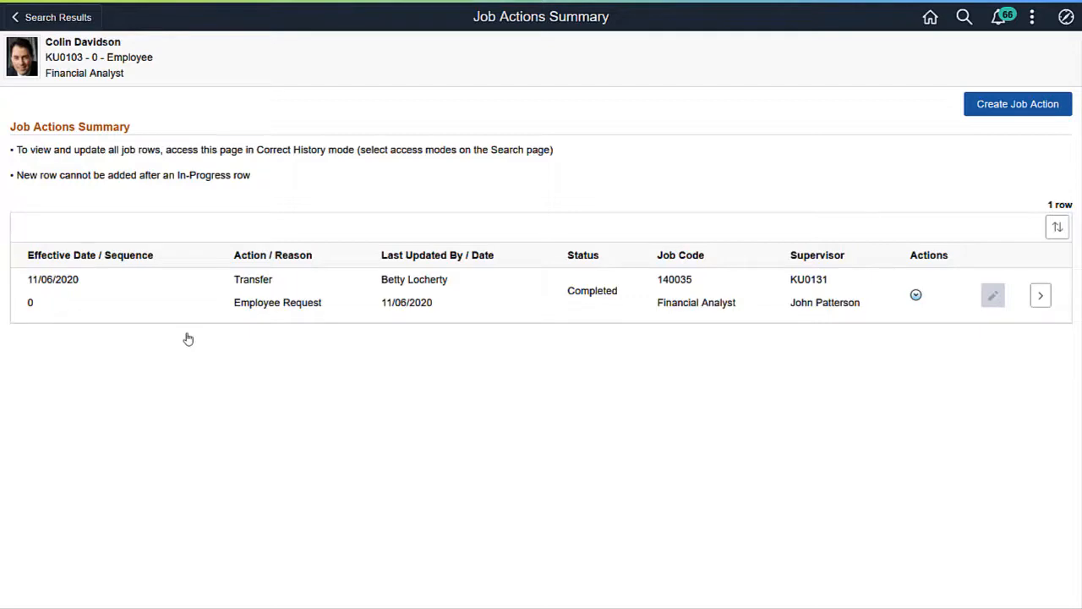
Step: Check the related actions and view details of the employee's transfer row, and return to Manage Human Resources
left_click(915, 295)
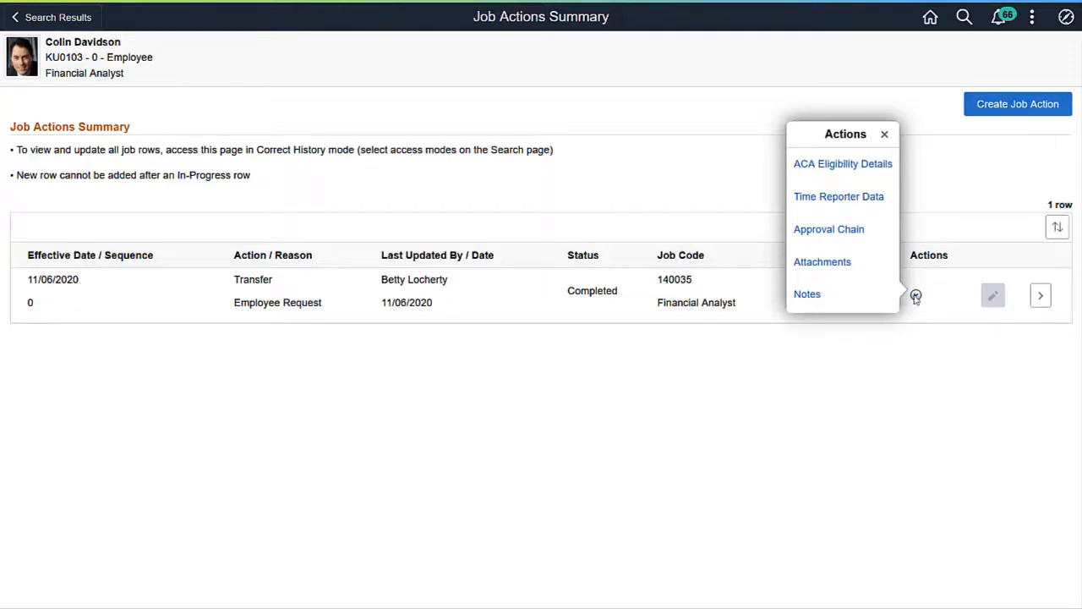
left_click(915, 295)
left_click(1040, 297)
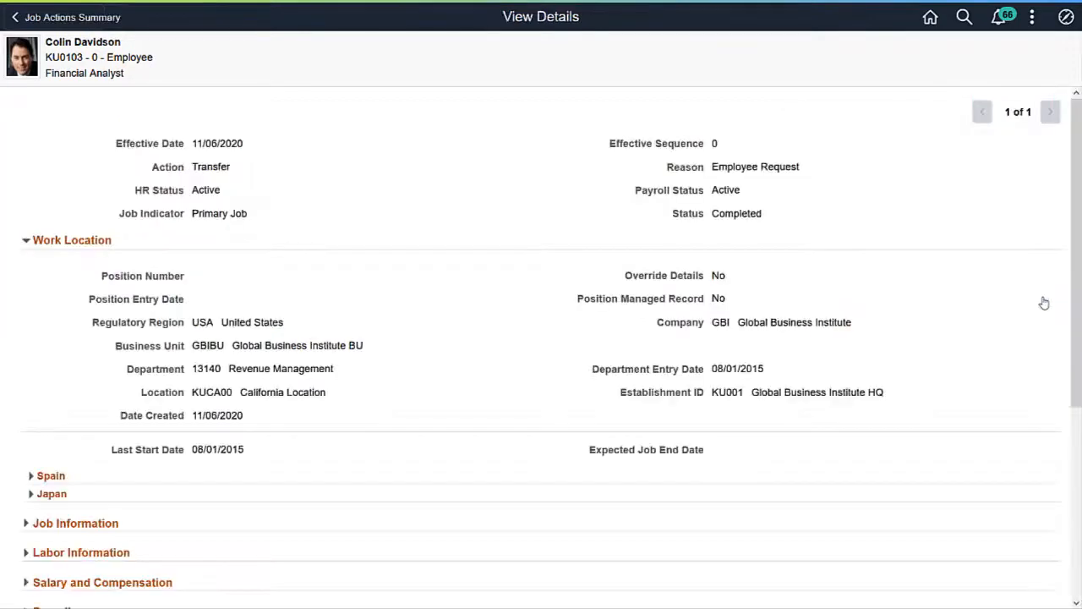
left_click(48, 18)
left_click(49, 20)
left_click(49, 21)
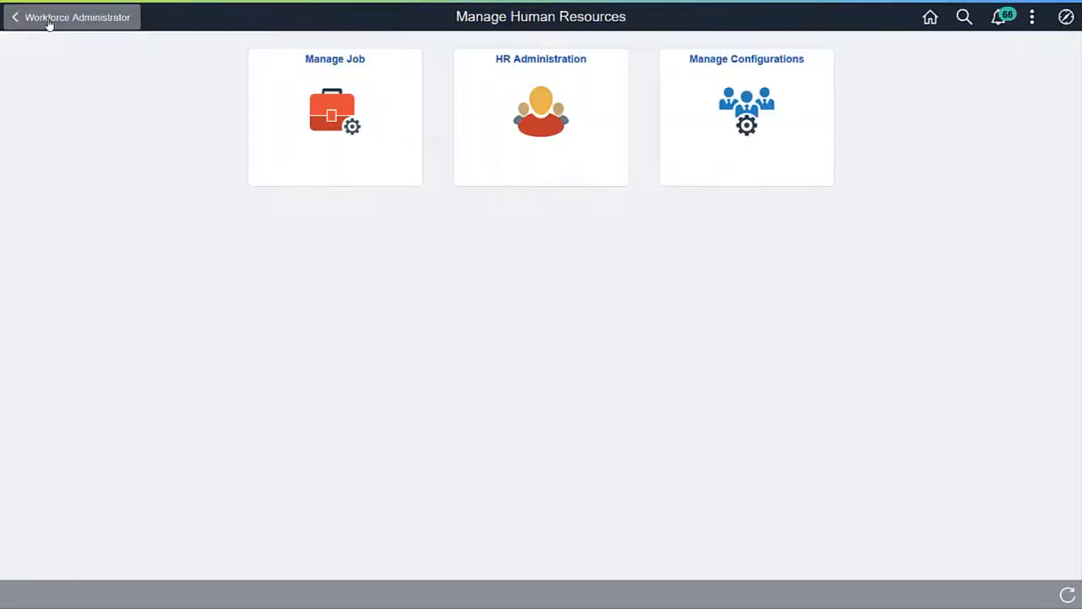
Step: Open the Page and Field Configurator setup for component JOB_DATA_FL within Manage Configurations
left_click(735, 160)
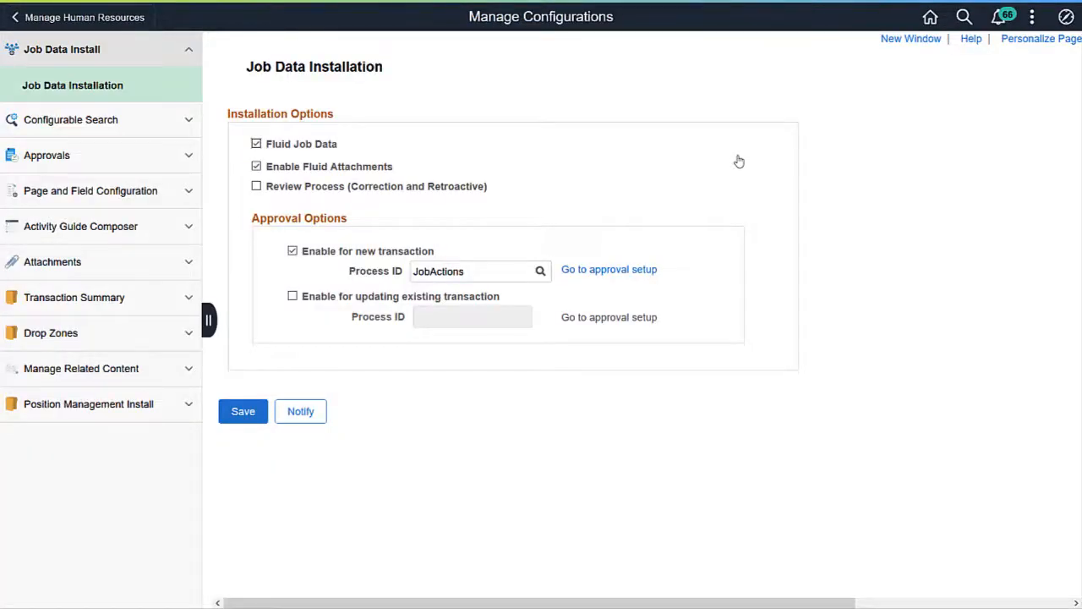
left_click(84, 194)
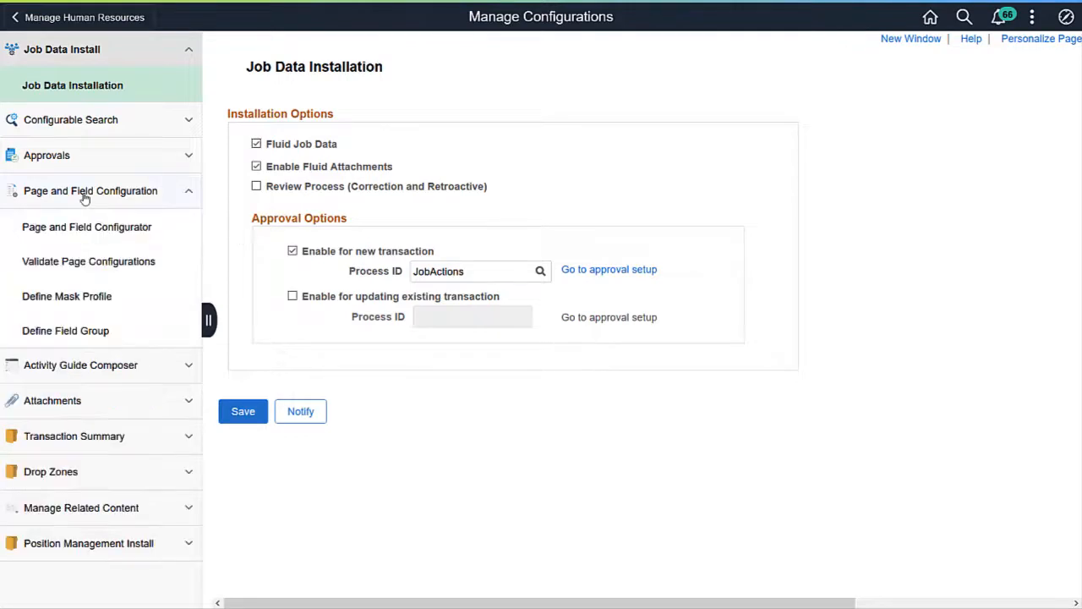
left_click(86, 227)
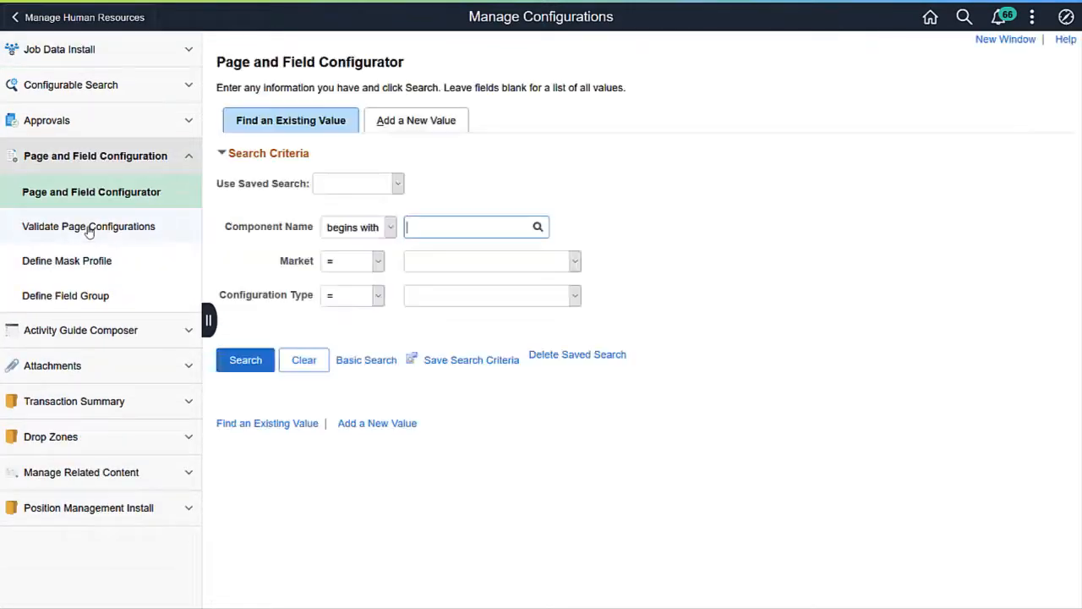
type("JO")
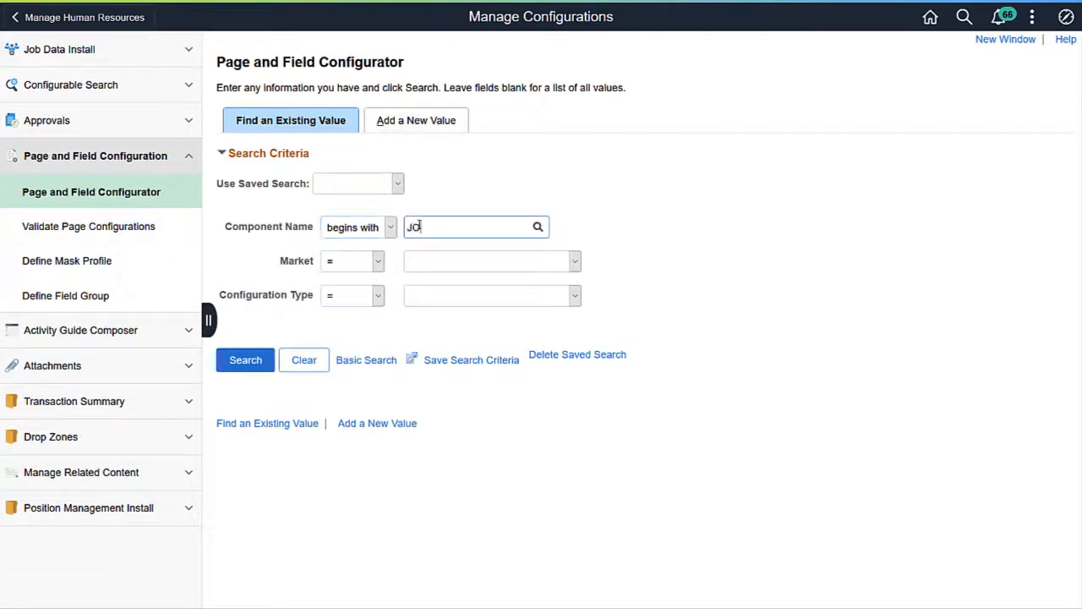
type("B_DATA")
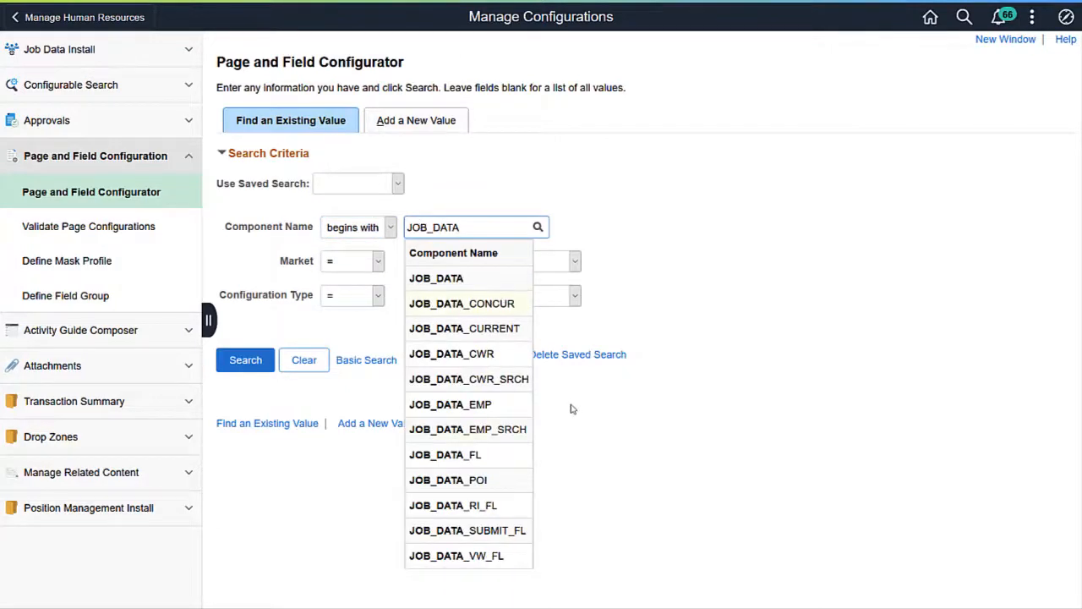
left_click(498, 460)
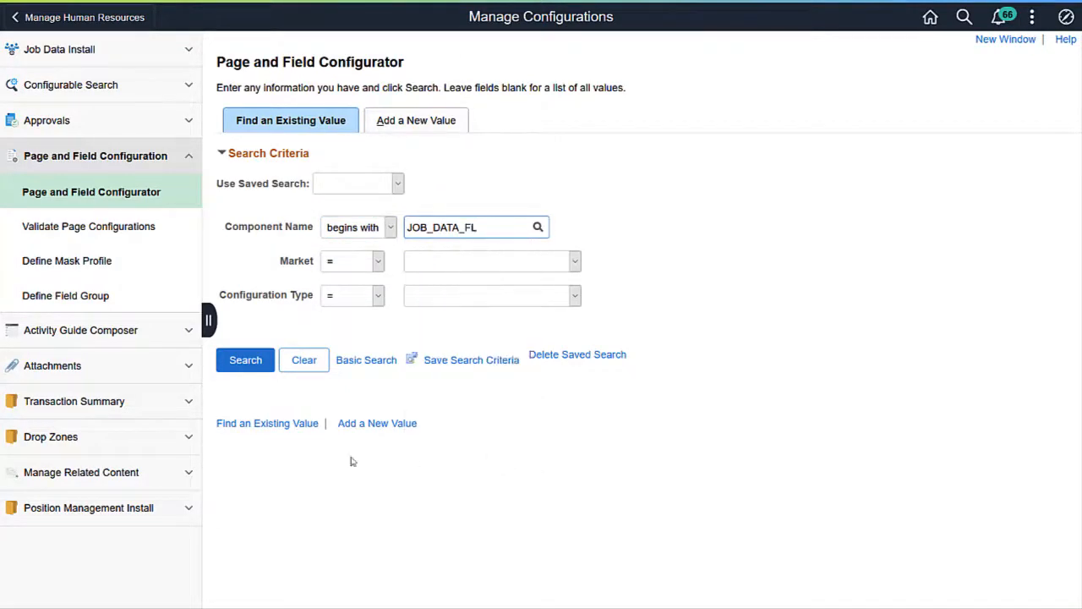
left_click(245, 361)
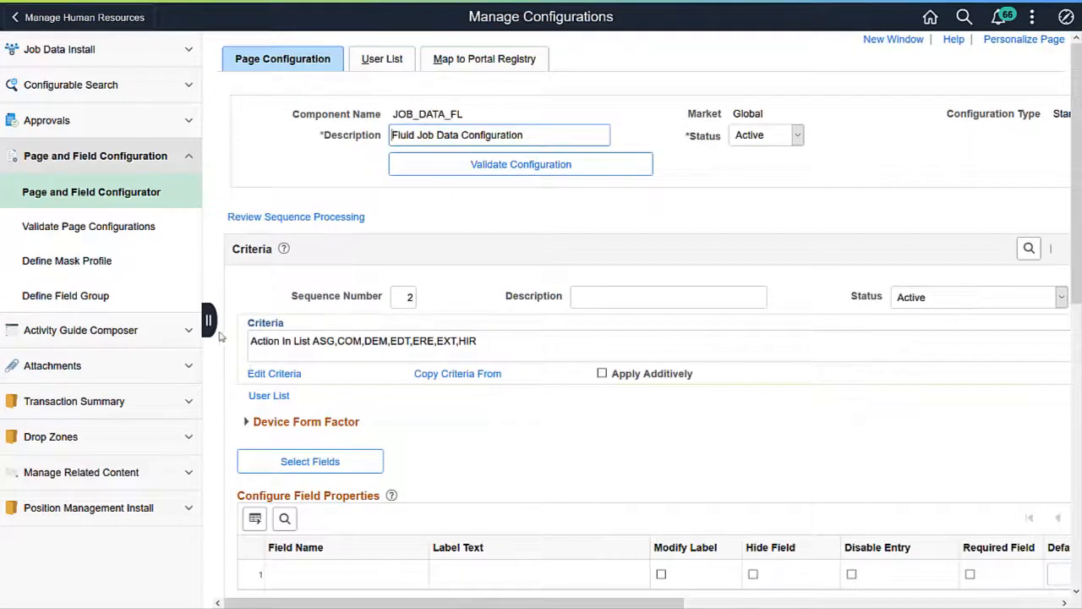
Step: Examine the field properties and page visibility configured for the criteria Action = XFR in JOB_DATA_FL
left_click(209, 321)
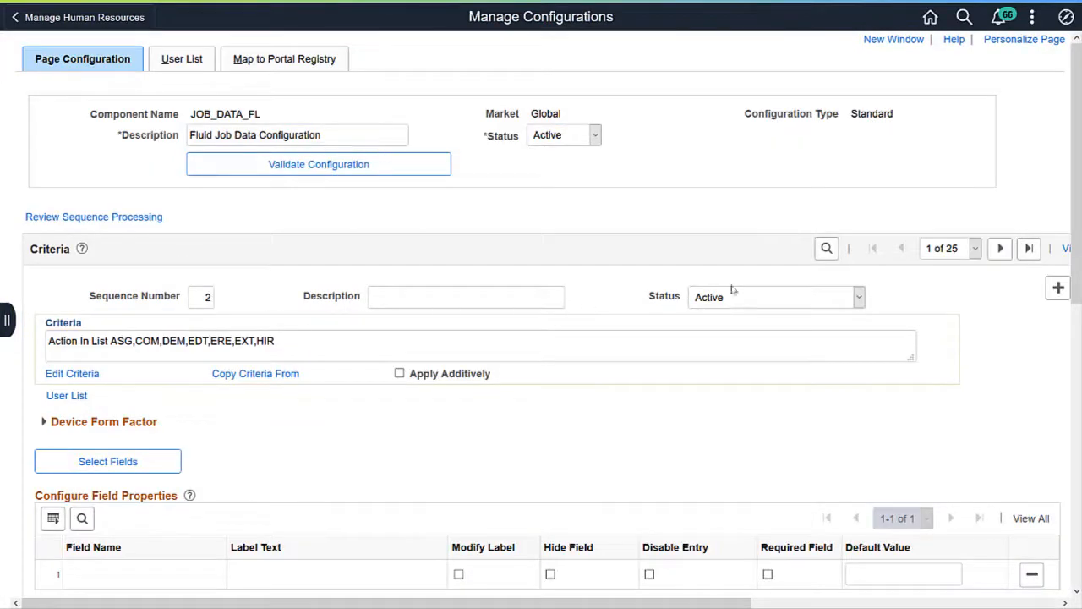
left_click(1029, 248)
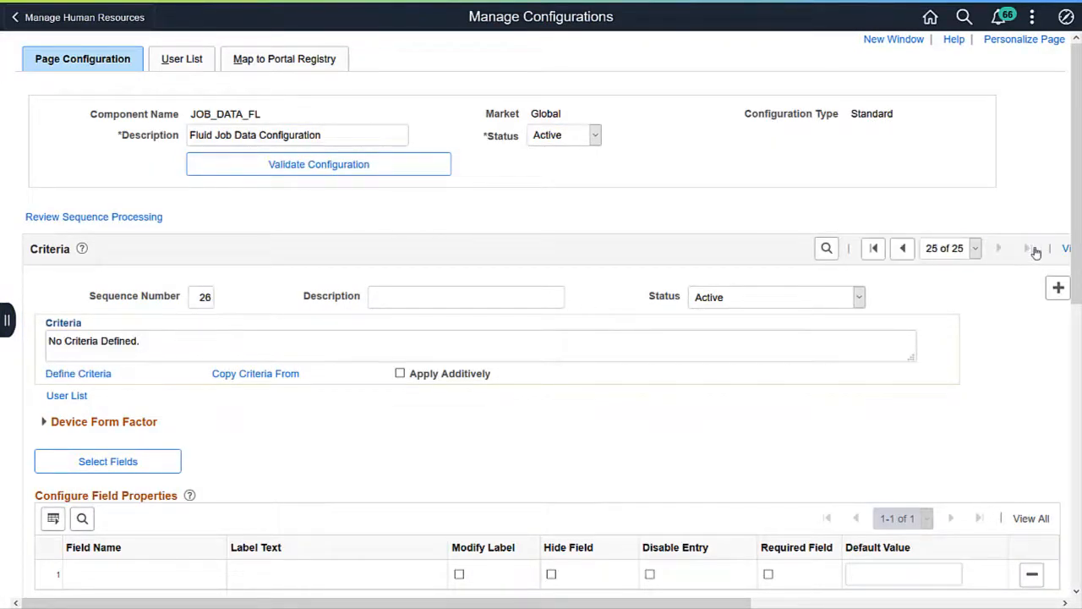
left_click(902, 248)
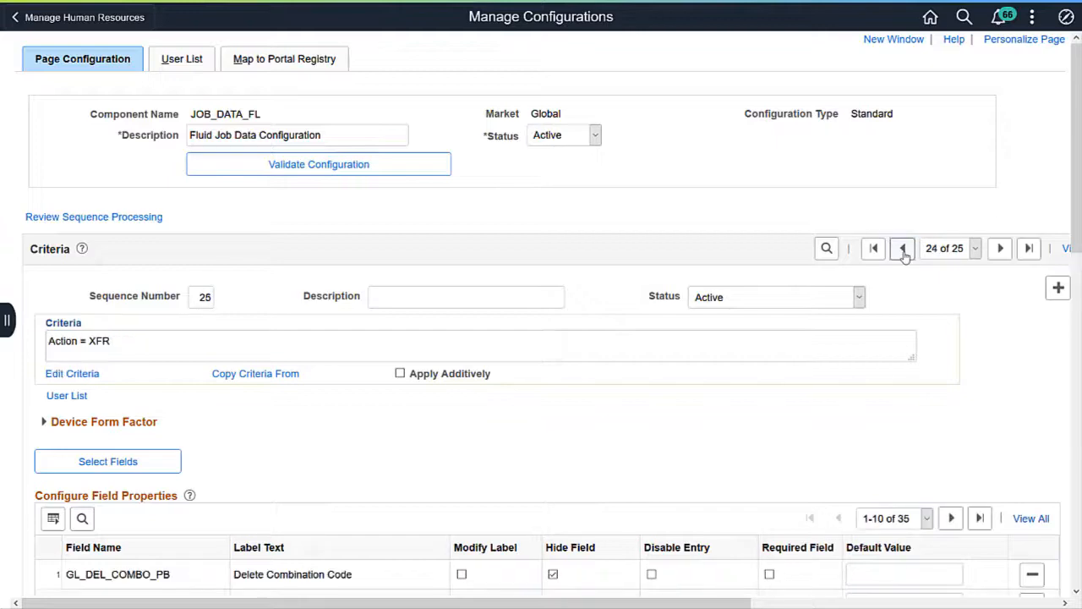
scroll(1068, 249, "down", 3)
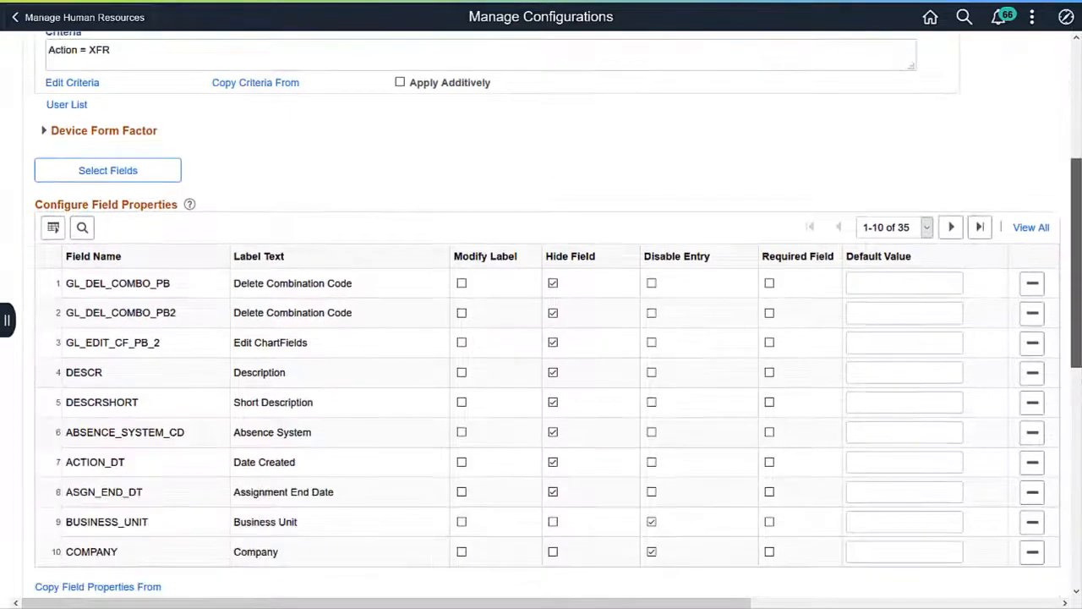
scroll(1072, 254, "down", 6)
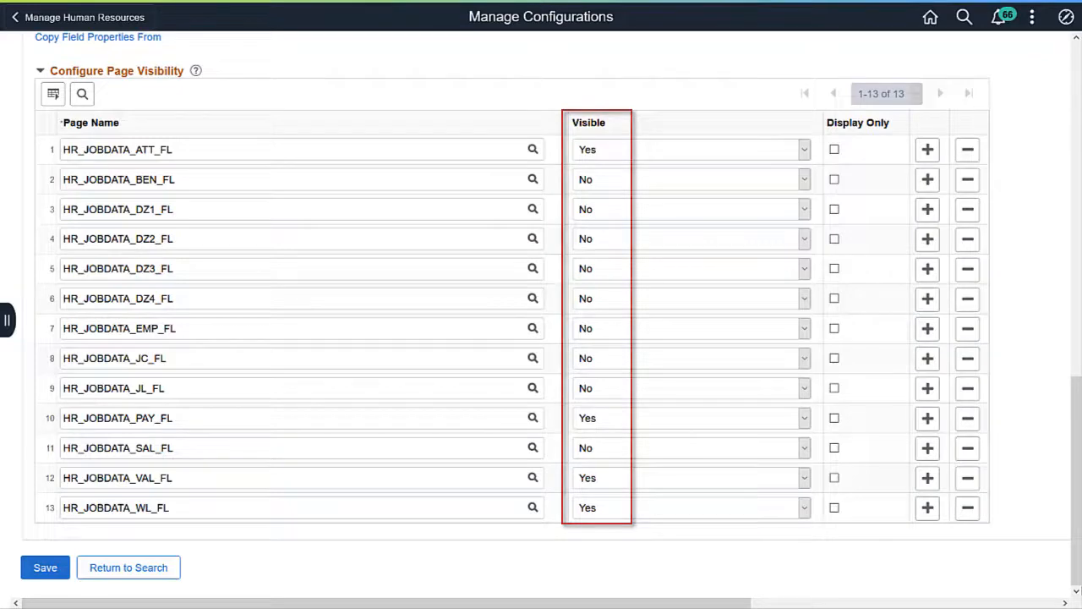
left_click_drag(1078, 581, 1079, 391)
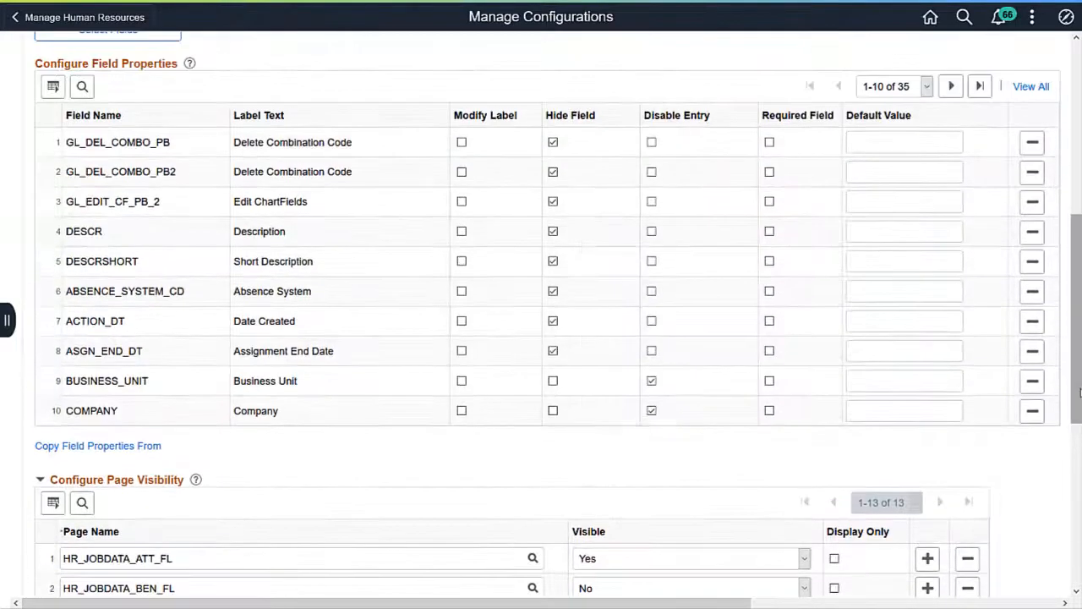